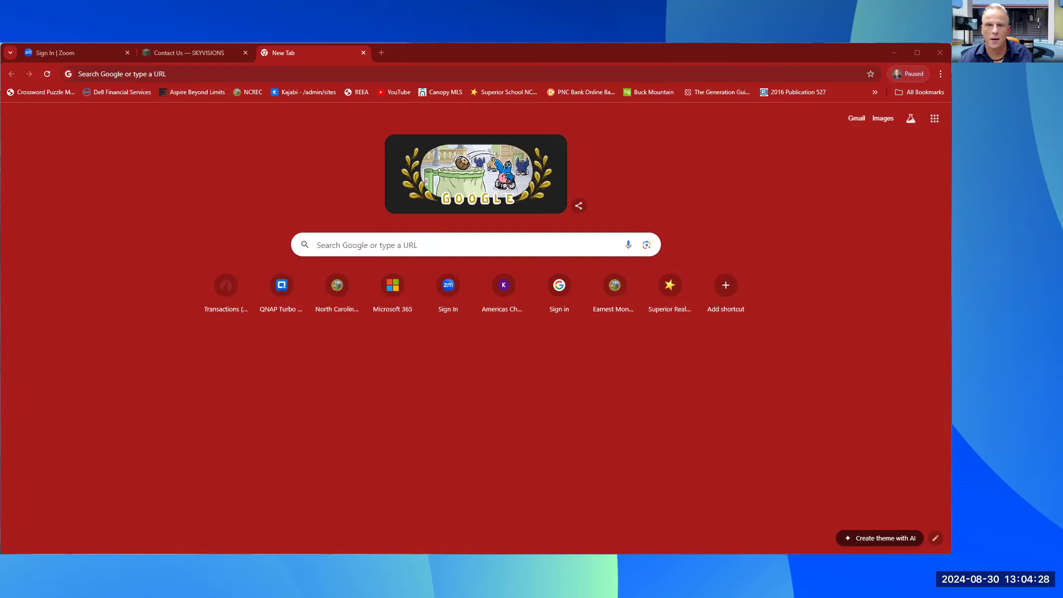
- Go to zipformplus.com and sign in to Transactions (zipForm Edition) with the prefilled credentials
left_click(186, 73)
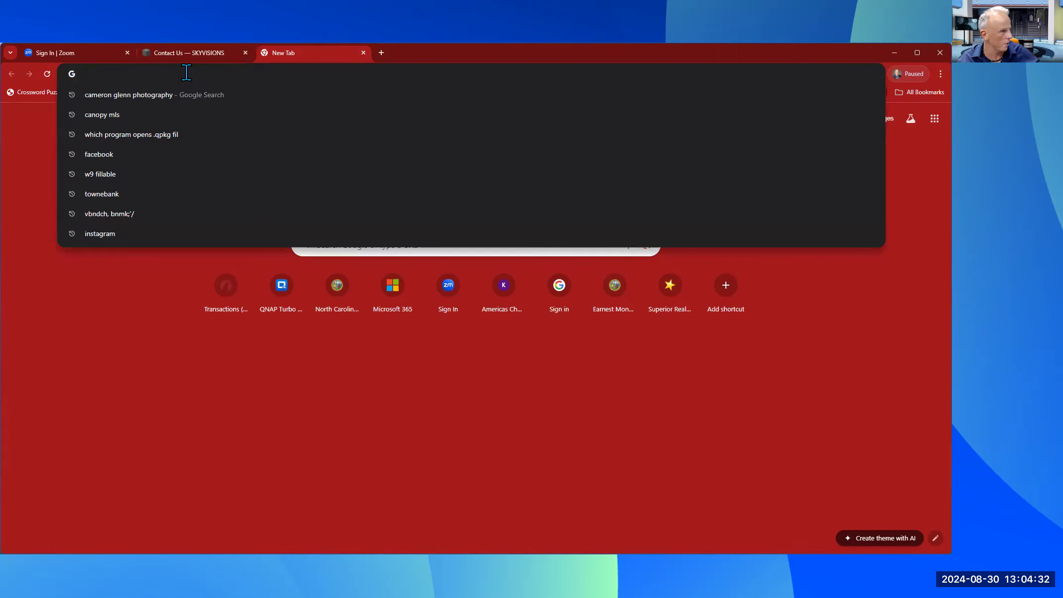
type("zipformplus.com")
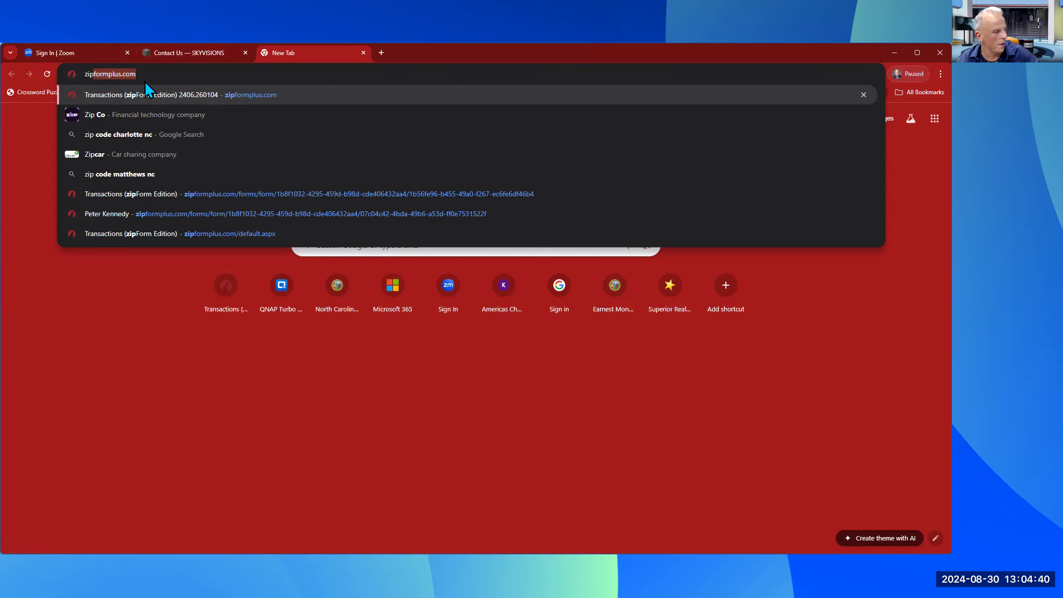
key("Return")
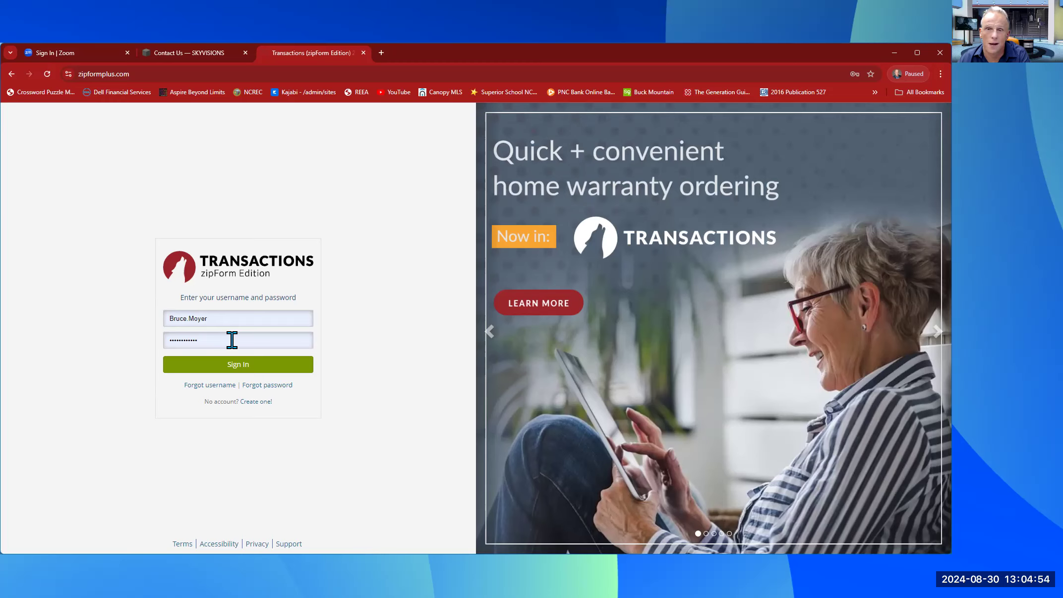
left_click(248, 366)
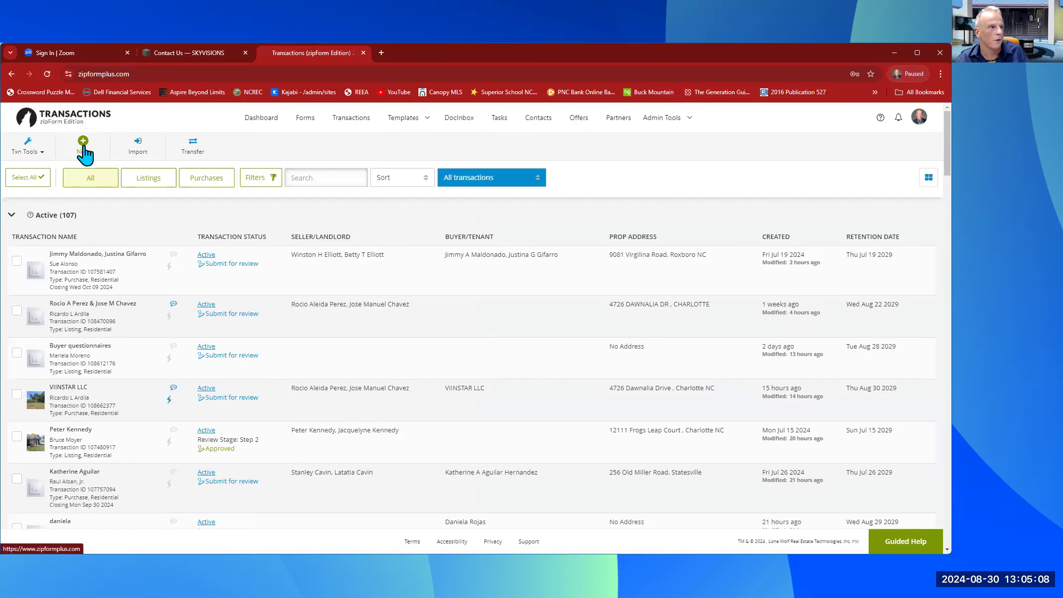
- Create a new Purchase or Offer transaction with the name Batman2 and the Residential category
left_click(83, 147)
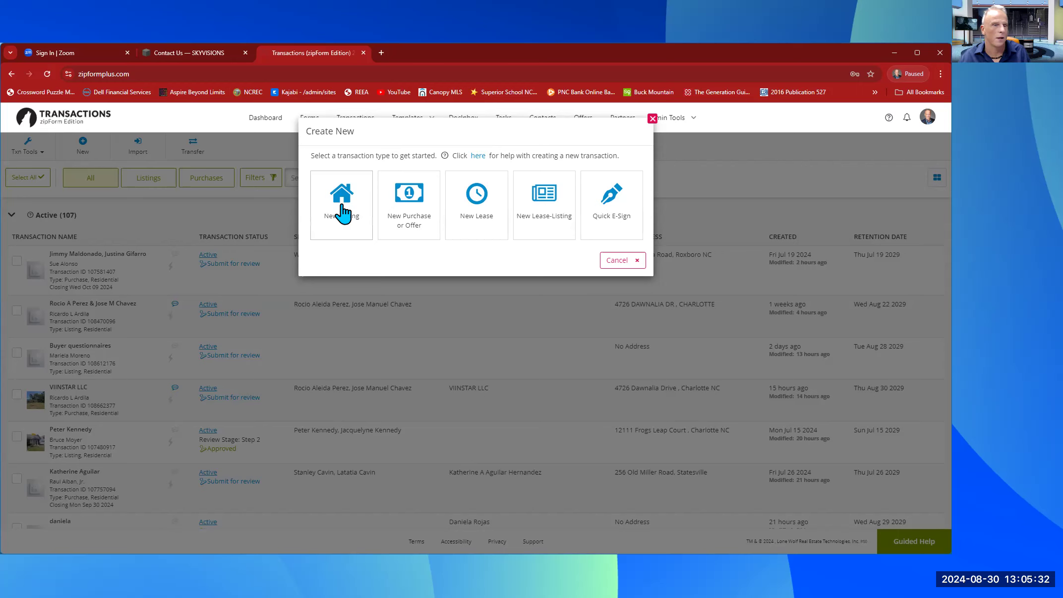
left_click(415, 211)
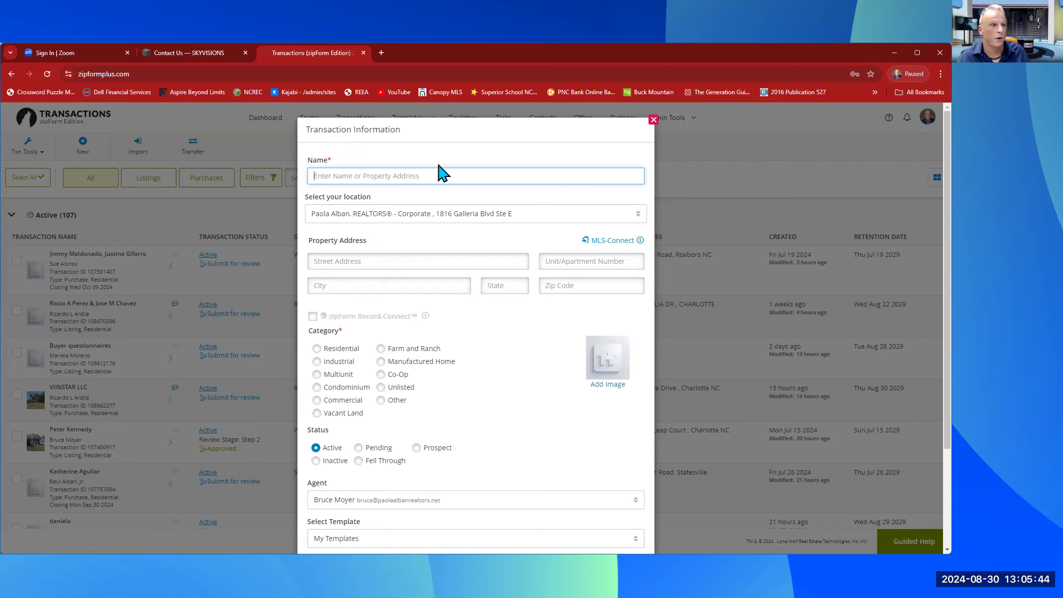
left_click(388, 180)
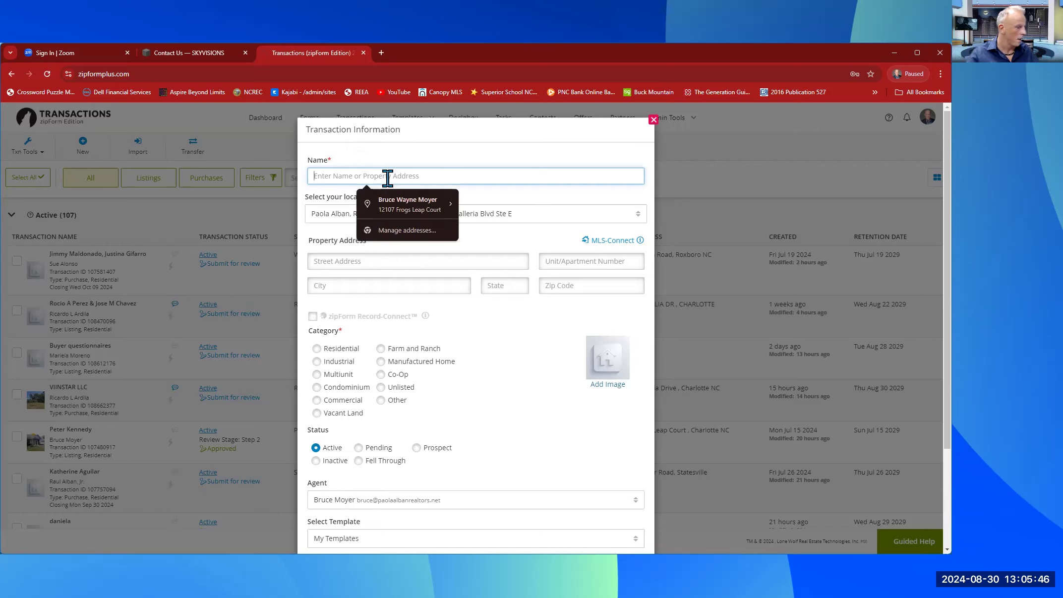
type("B")
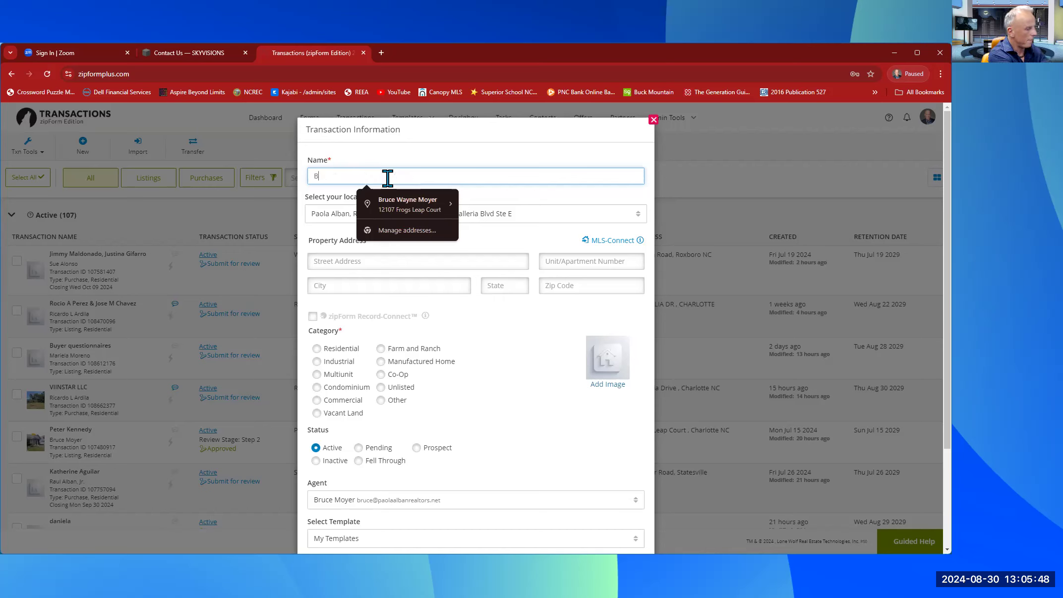
type("atman2")
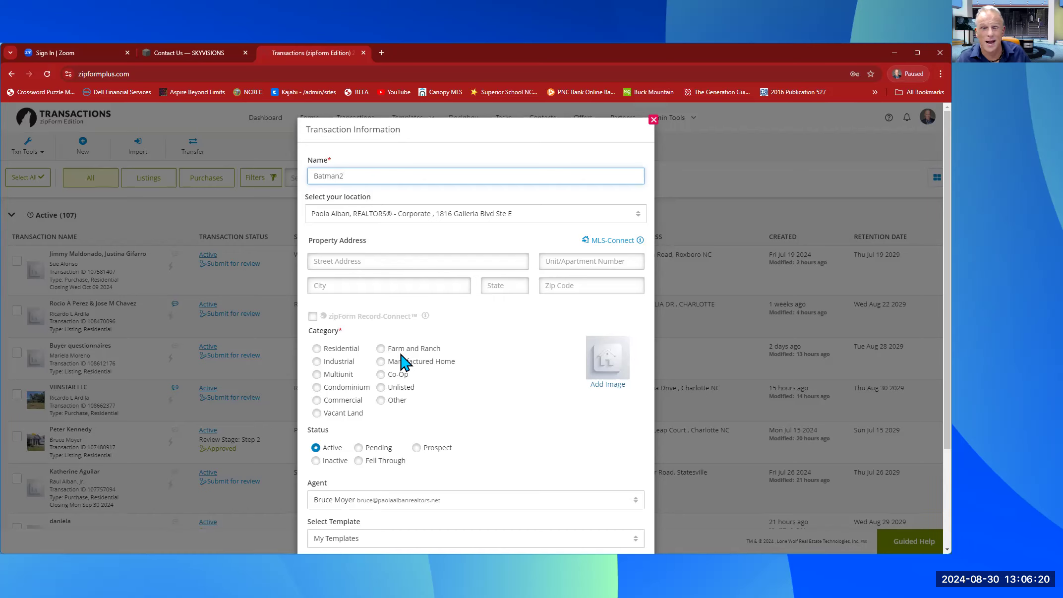
left_click(340, 349)
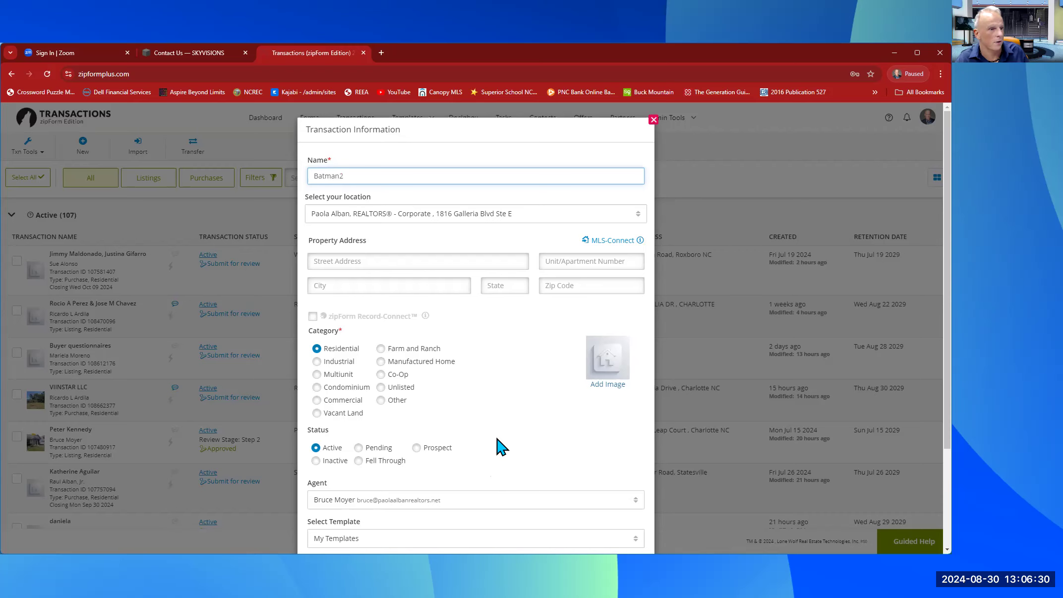
- Apply the Global - NC Residential SF Buying template to the new transaction and save it
scroll(495, 435, "down", 2)
scroll(491, 445, "down", 1)
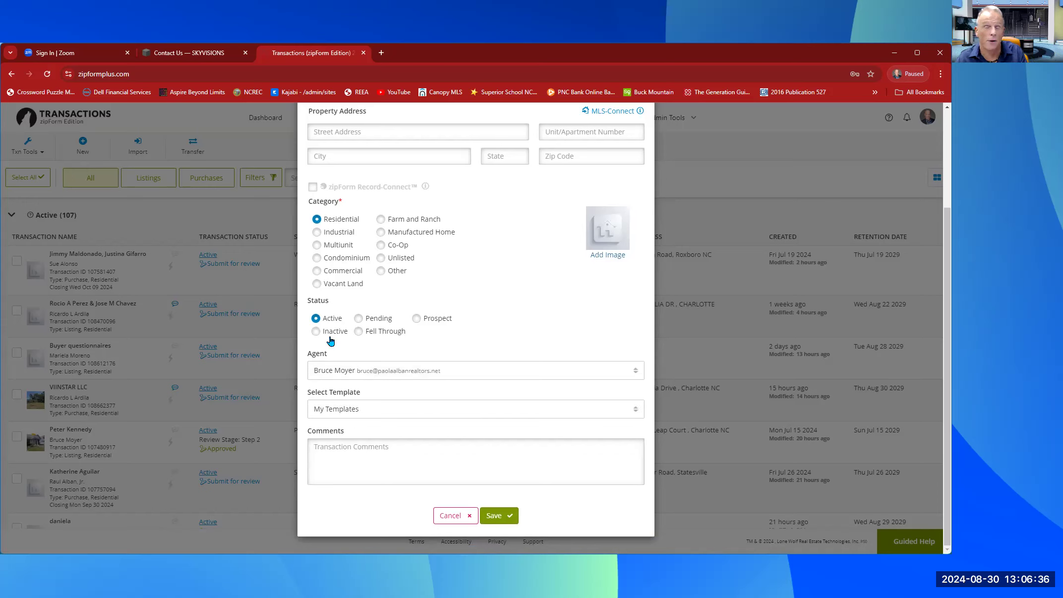
mouse_move(330, 341)
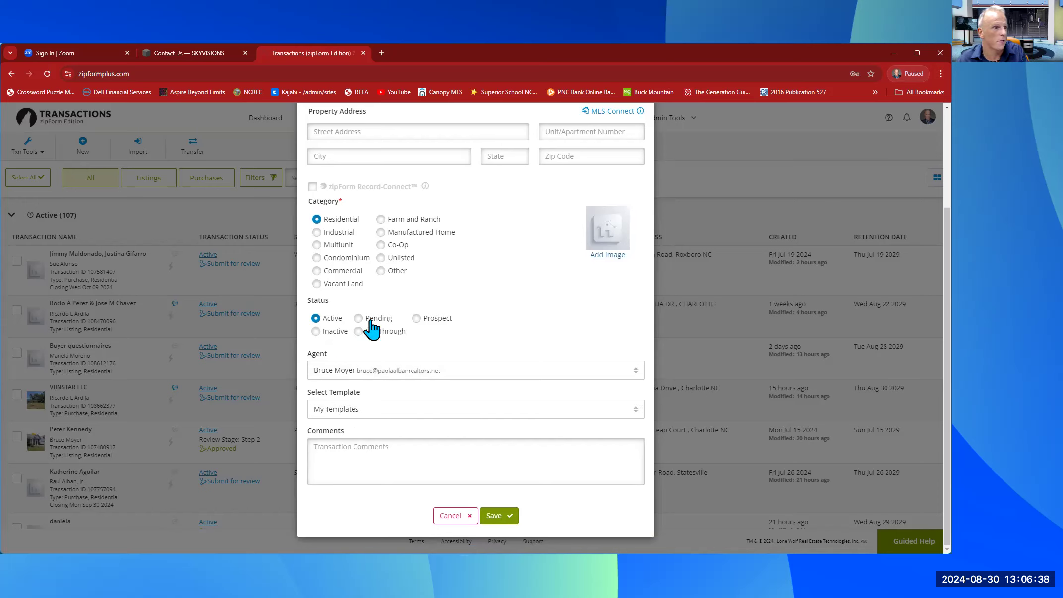
mouse_move(371, 328)
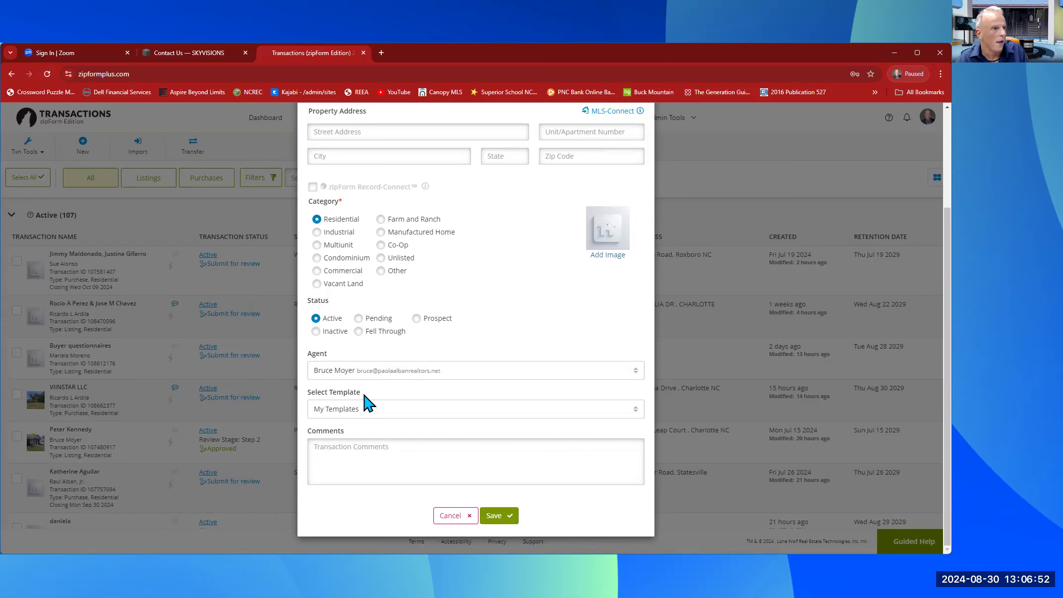
left_click(396, 416)
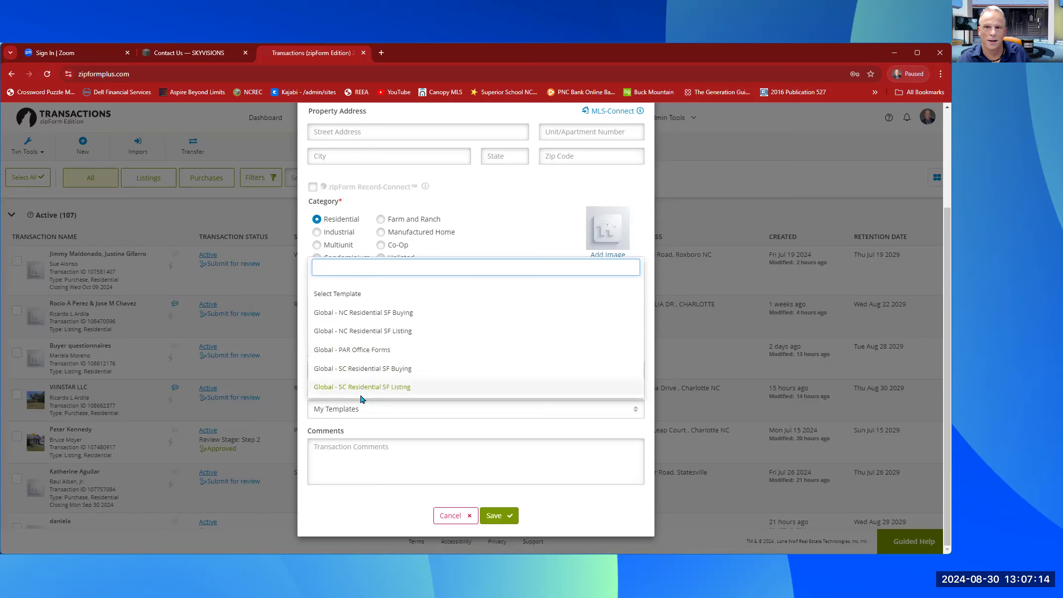
left_click(397, 314)
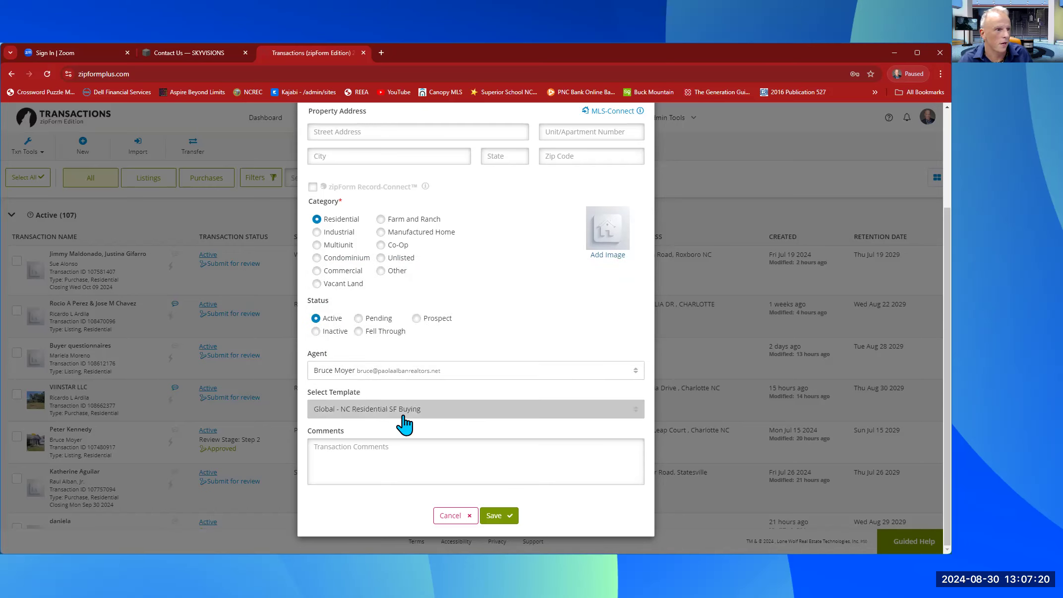
left_click(496, 517)
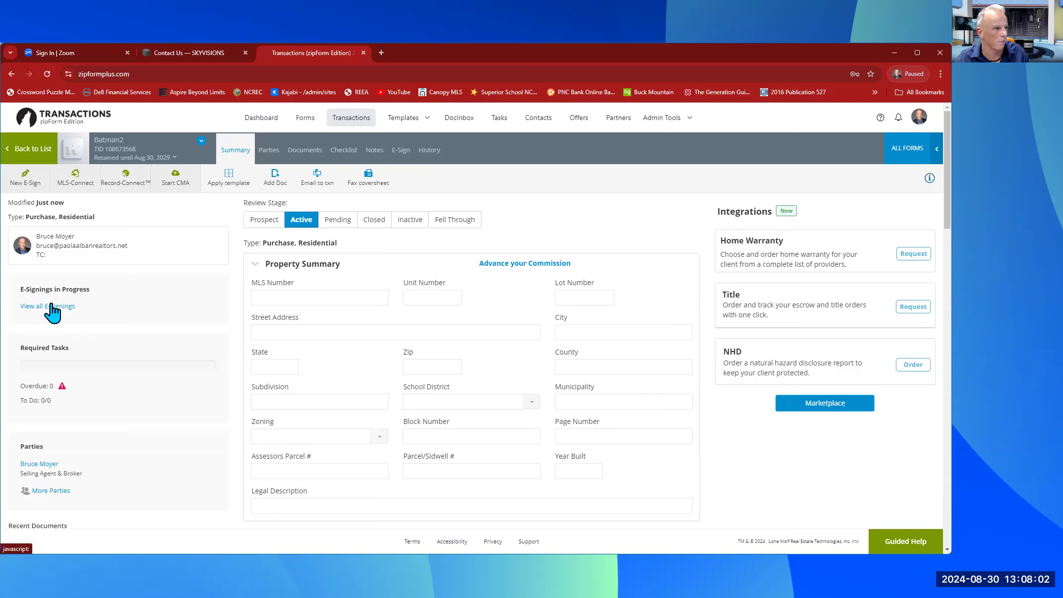
- Review the transaction's summary page, including recent activity and the property, purchase and buying side commission fields
scroll(112, 336, "down", 3)
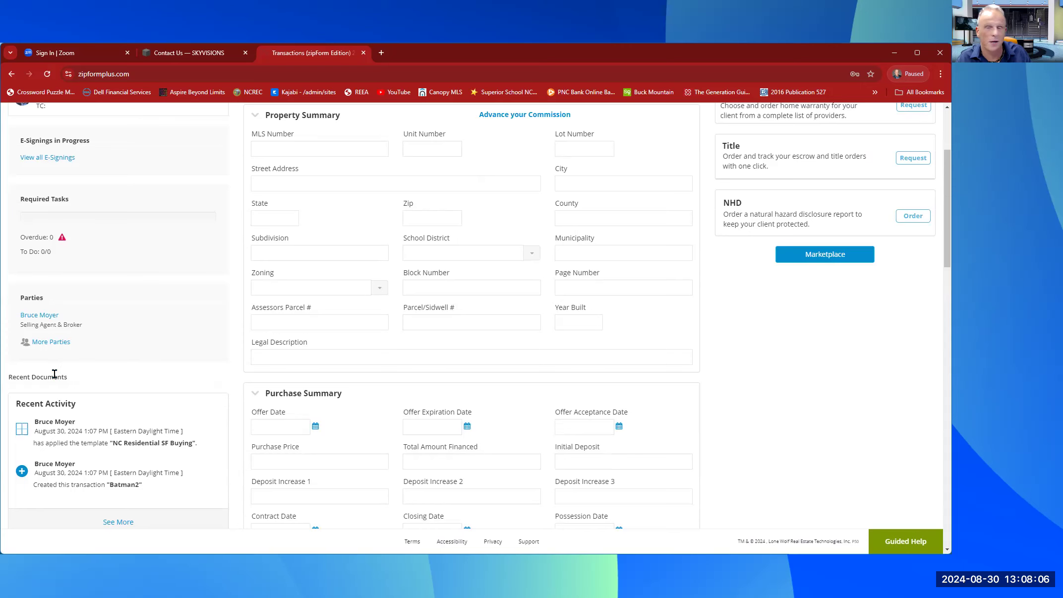
scroll(55, 375, "up", 3)
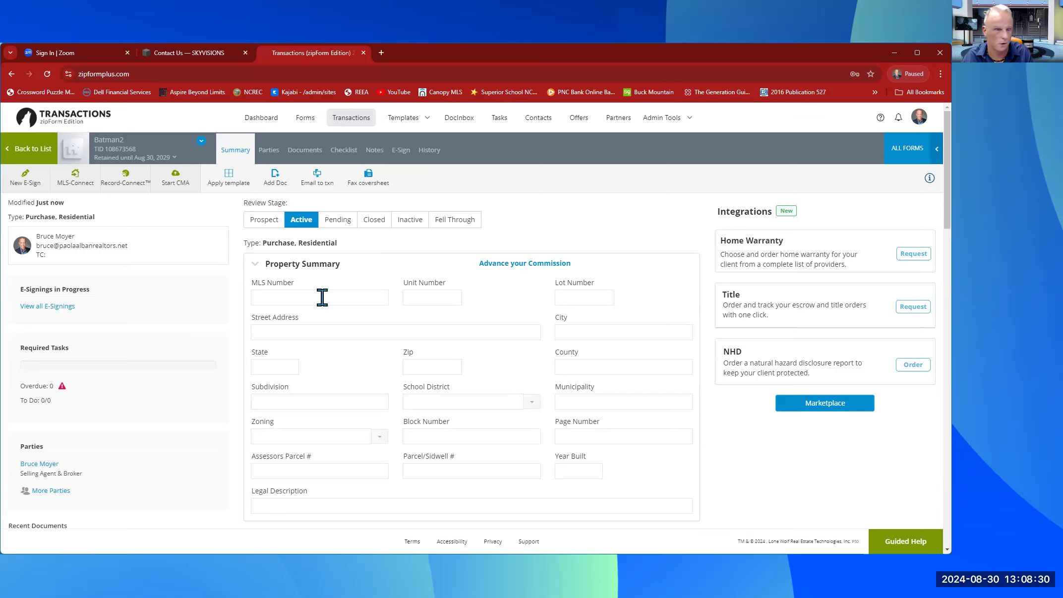
scroll(327, 307, "down", 1)
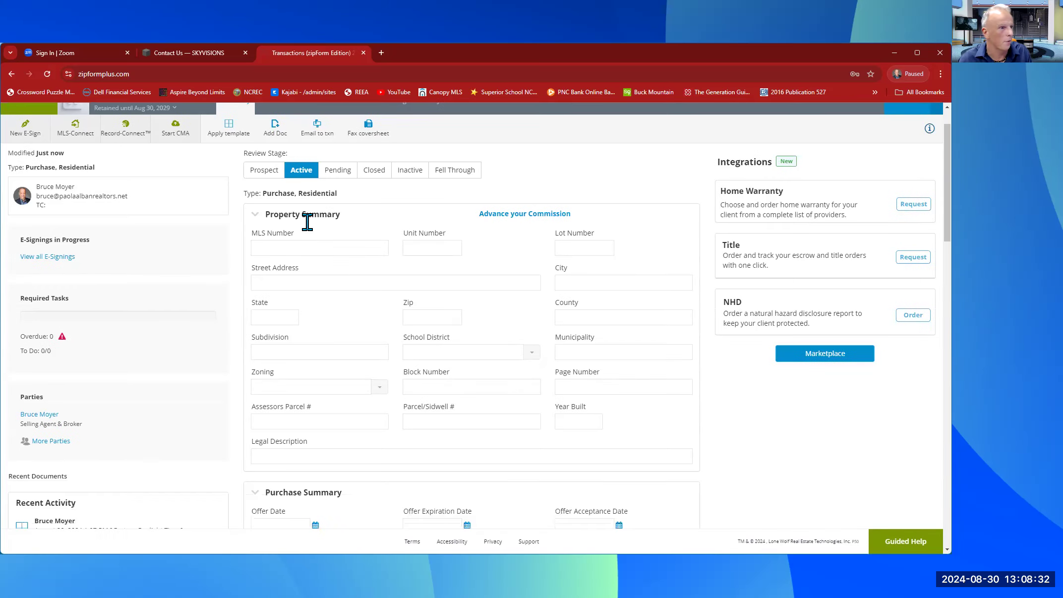
scroll(300, 227, "down", 1)
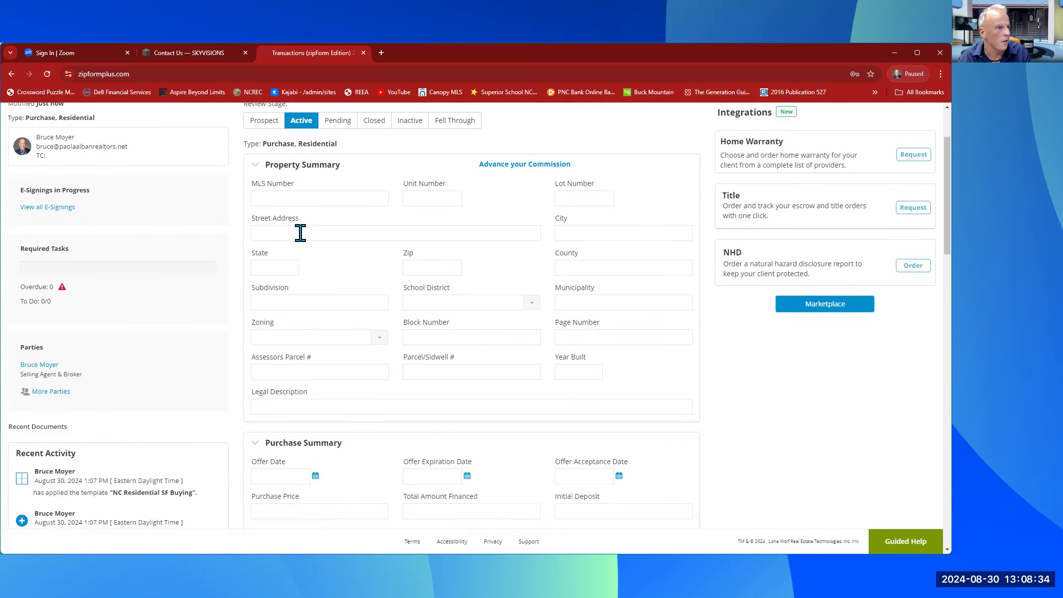
scroll(302, 251, "down", 1)
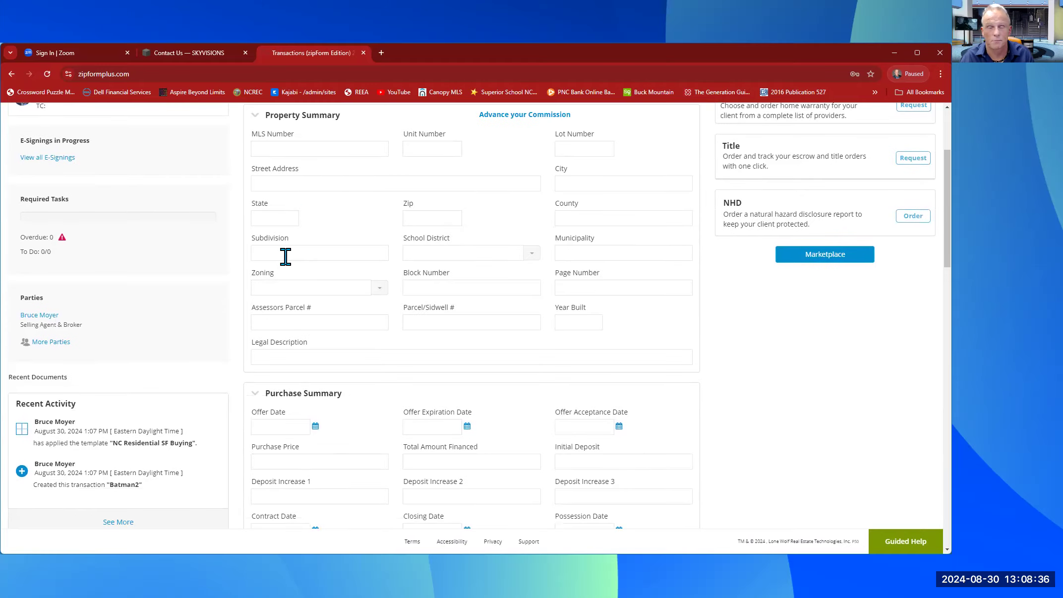
scroll(304, 318, "down", 3)
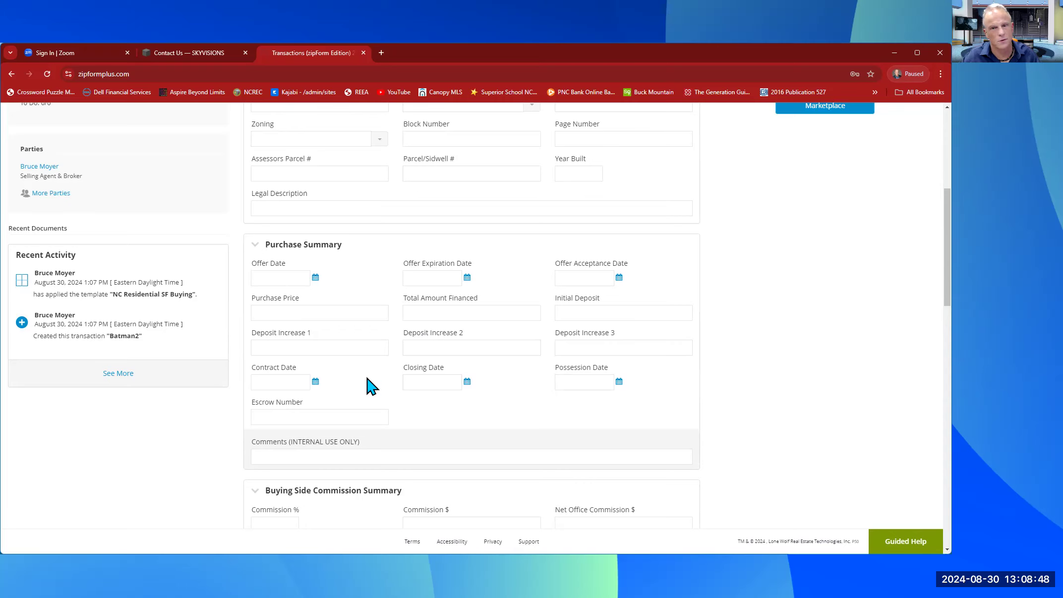
scroll(378, 383, "down", 3)
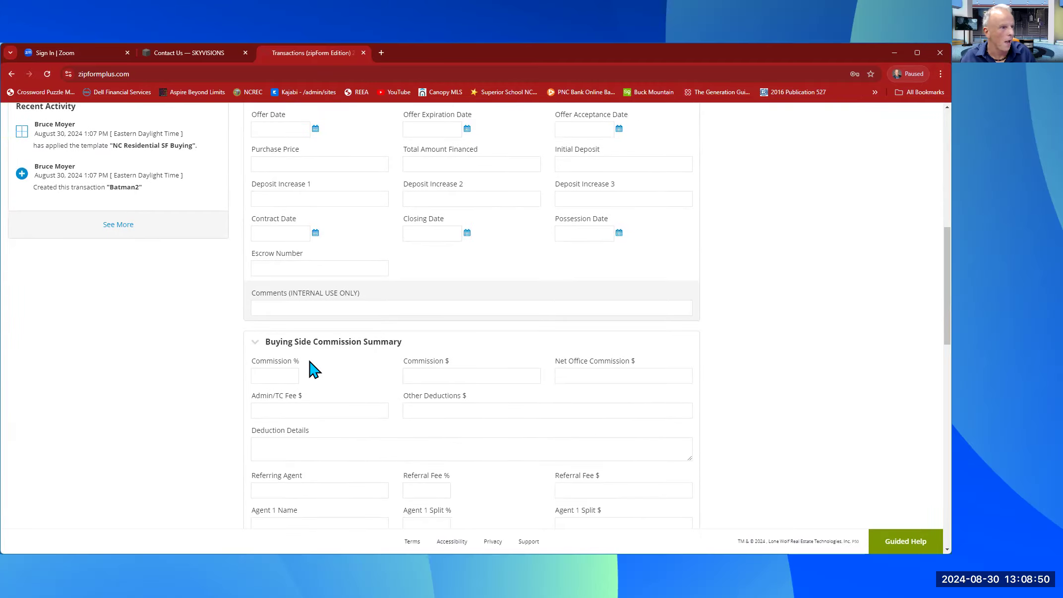
scroll(396, 385, "down", 3)
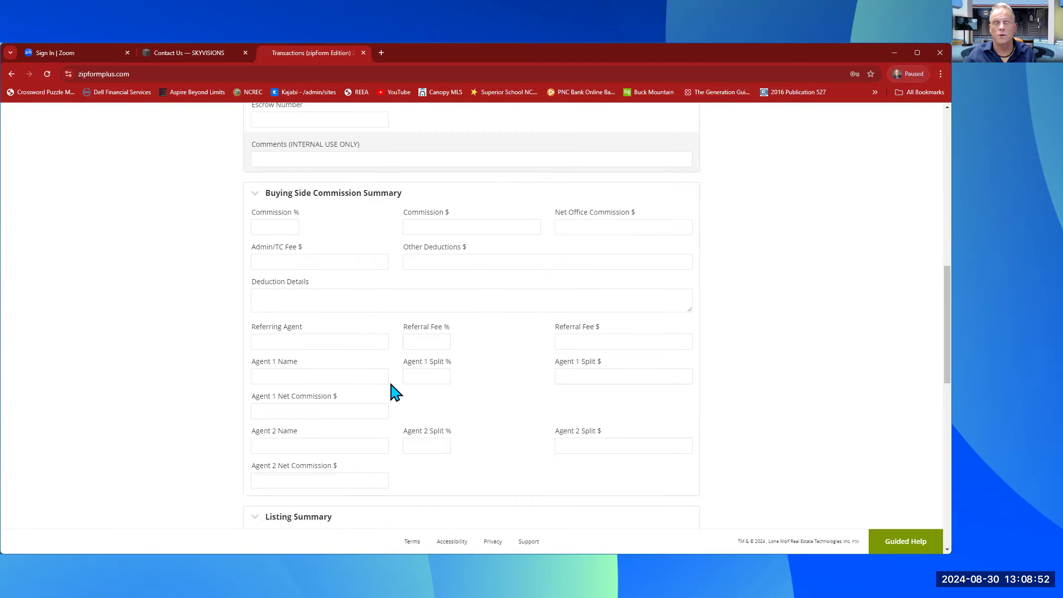
- Set the Commission % in the Buying Side Commission Summary to 3.000
left_click(275, 226)
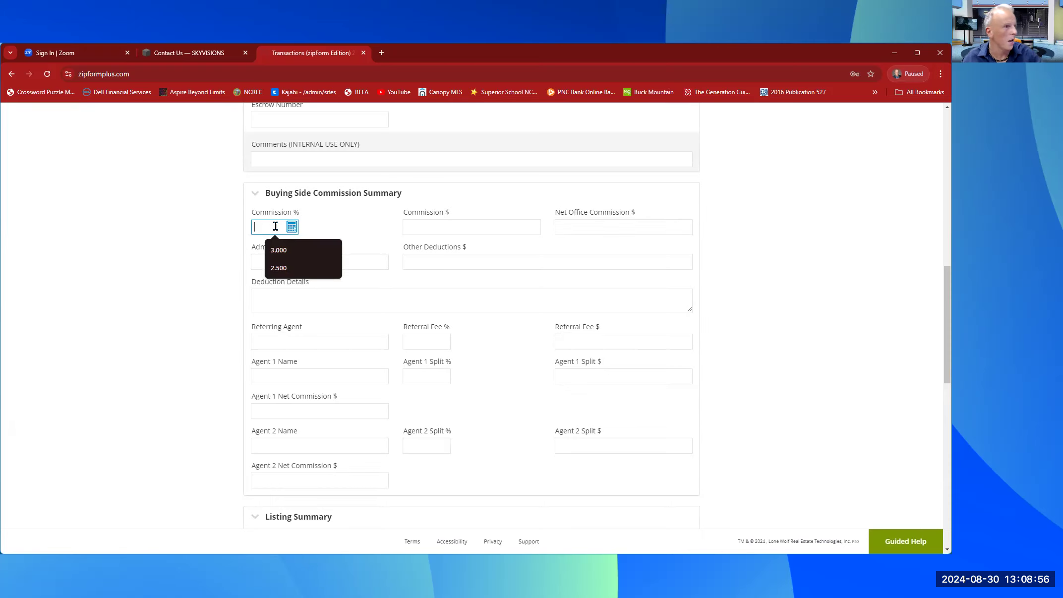
type("3.000")
left_click(374, 222)
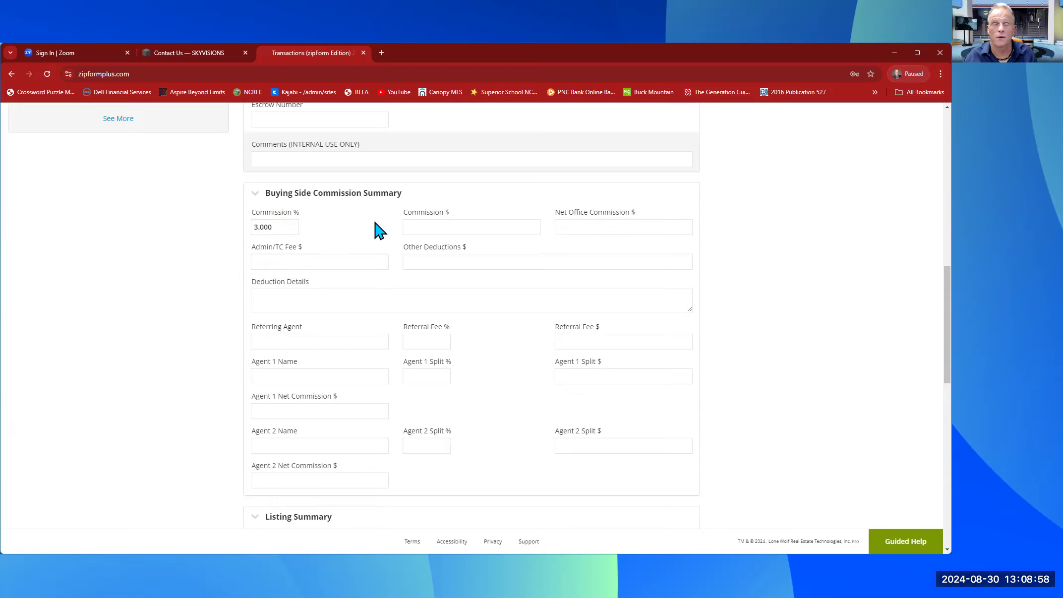
left_click(276, 231)
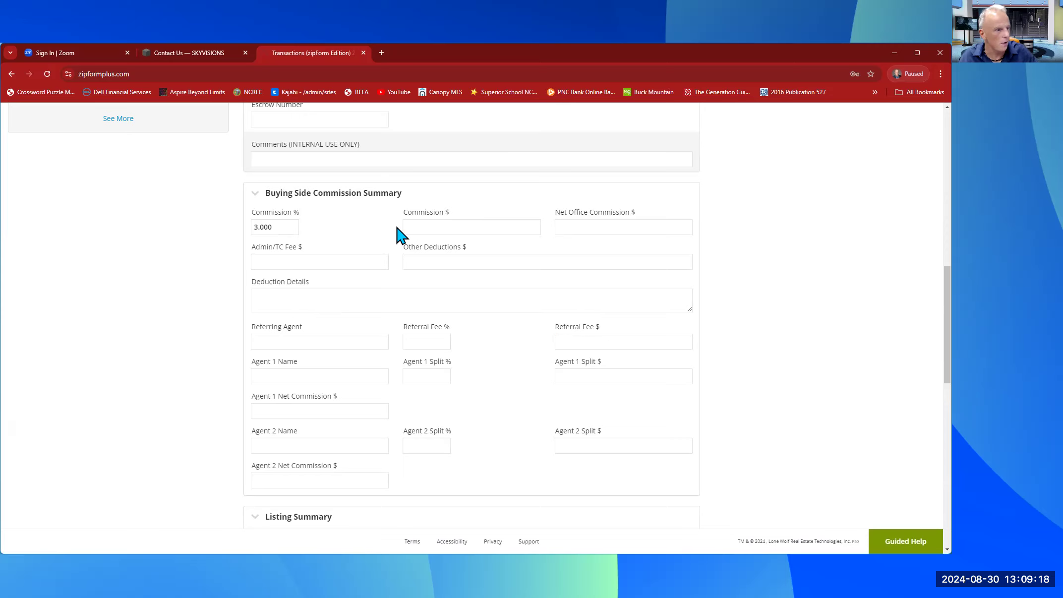
- Look through the Listing Summary and Listing Side Commission Summary sections, and return to the start of the summary
scroll(396, 231, "down", 2)
scroll(395, 236, "down", 3)
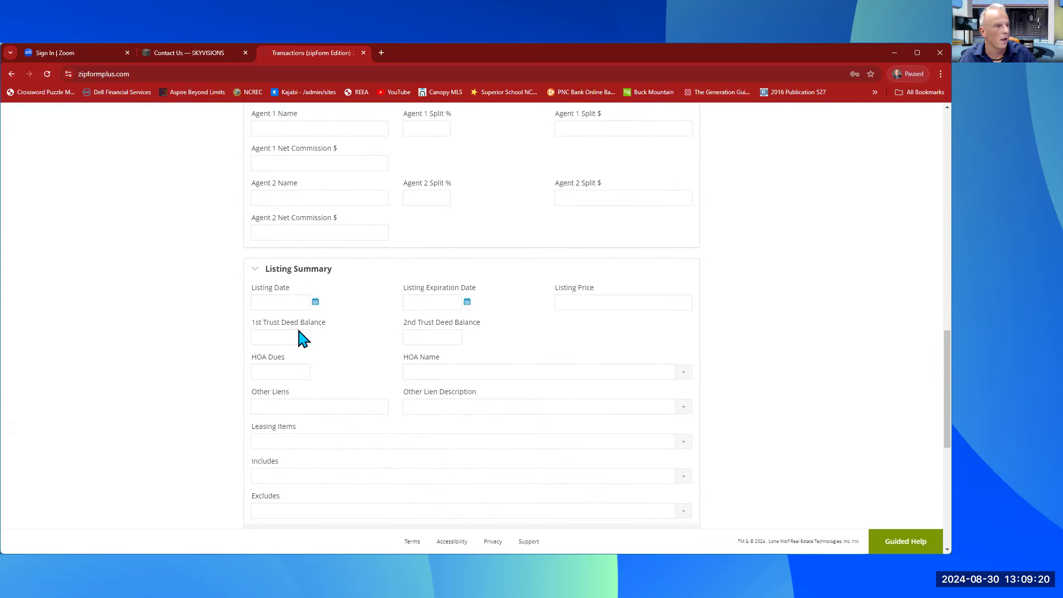
scroll(376, 325, "down", 5)
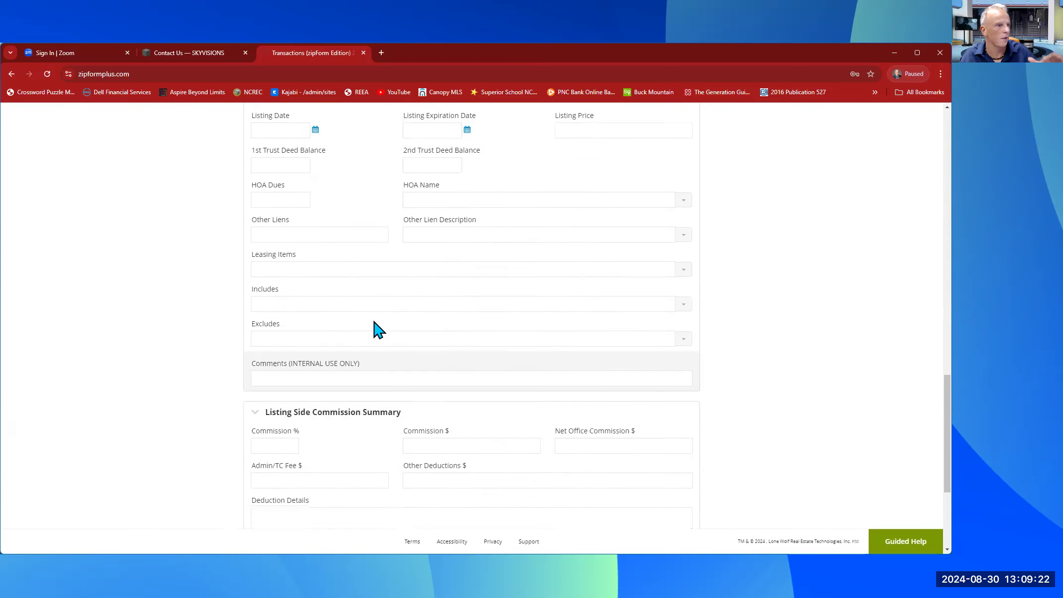
scroll(374, 322, "down", 2)
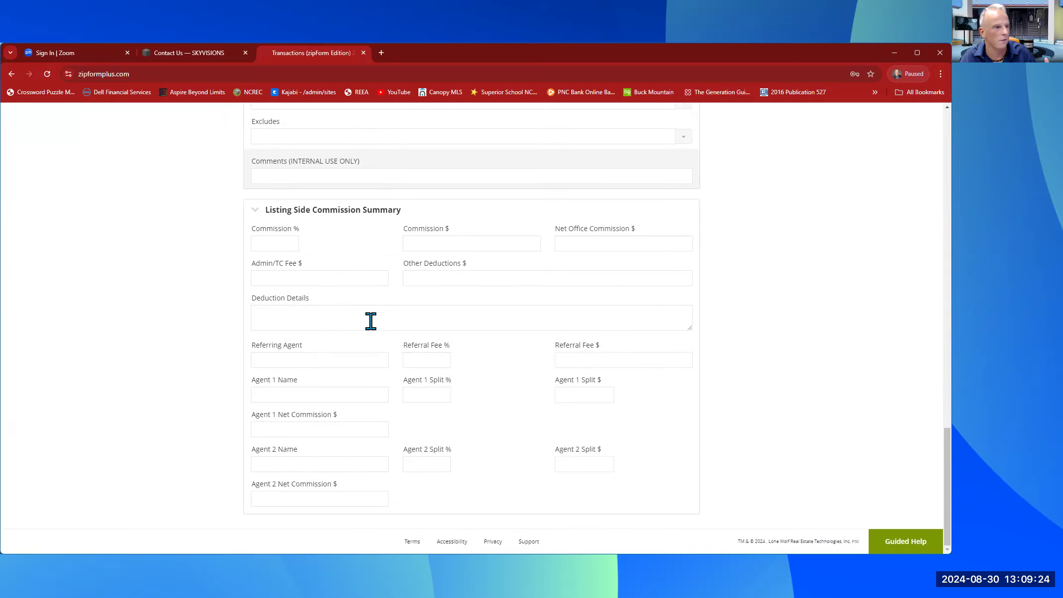
scroll(370, 321, "up", 15)
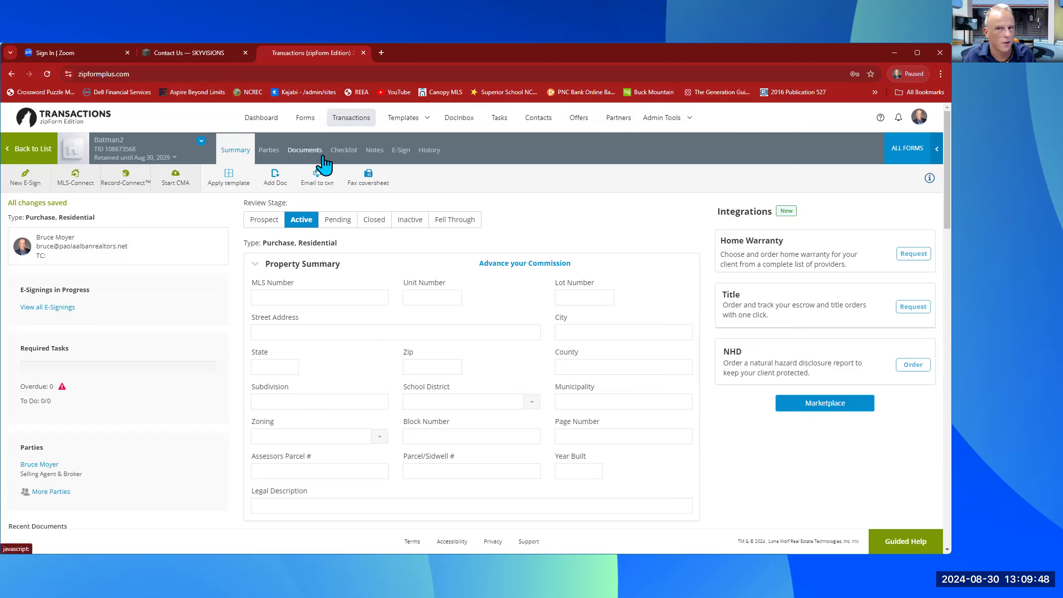
- Open the transaction's documents and check the Archive and Executed Forms folders, returning to the folder list
left_click(305, 150)
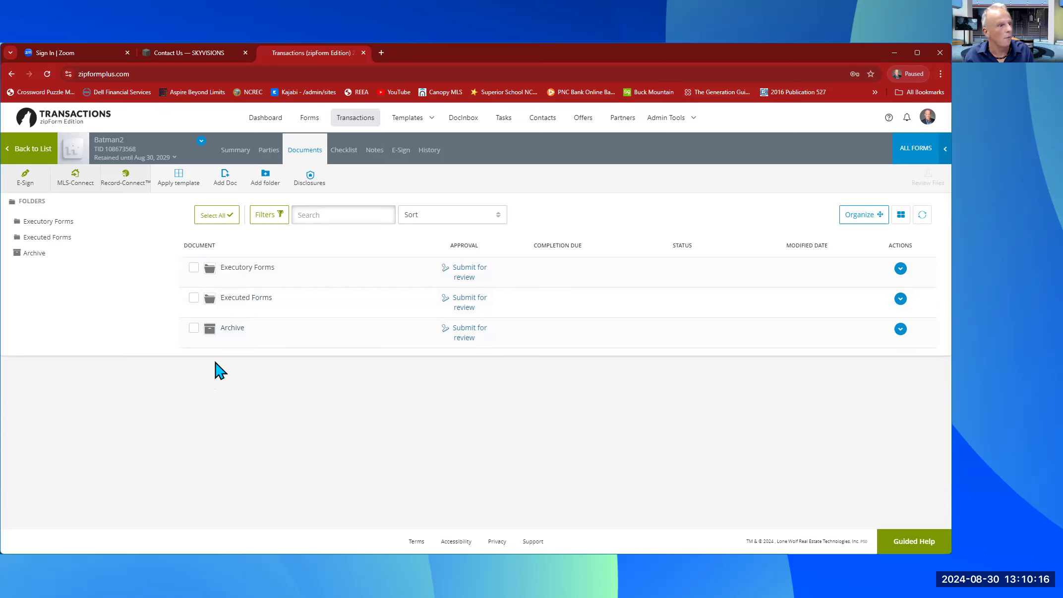
left_click(228, 328)
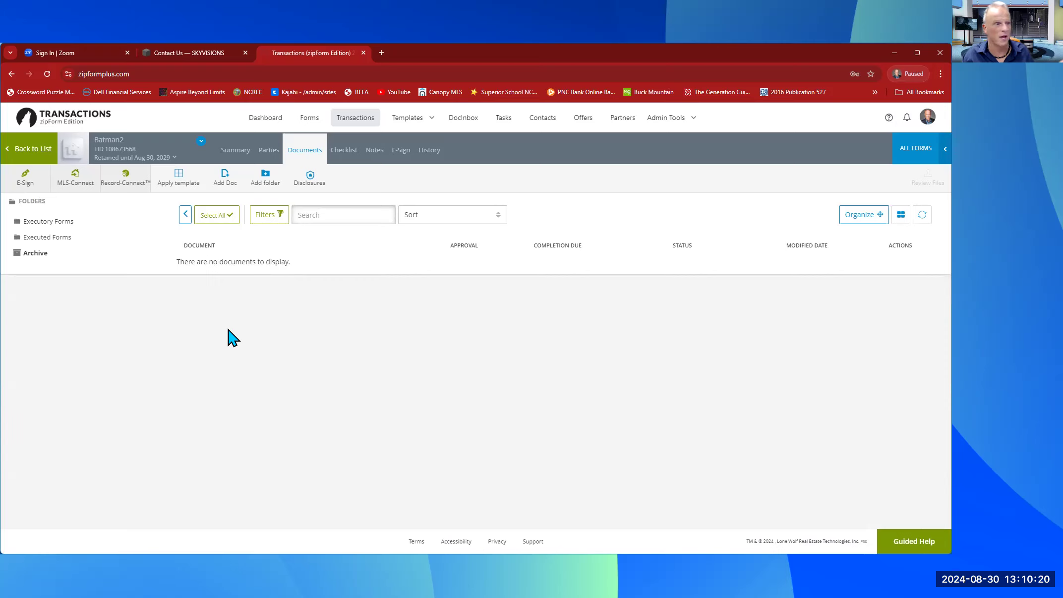
left_click(185, 216)
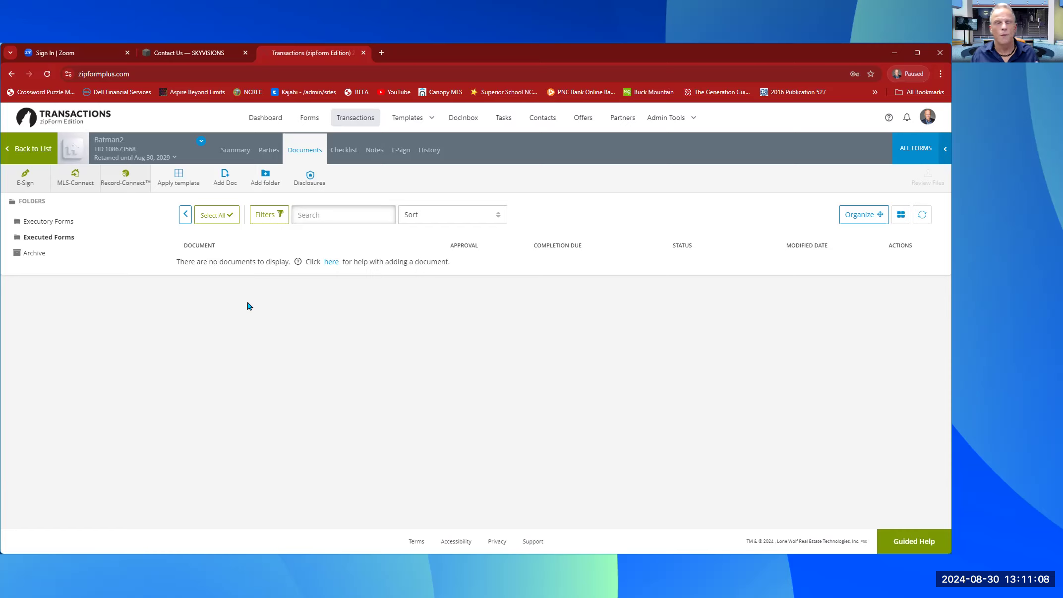
left_click(184, 214)
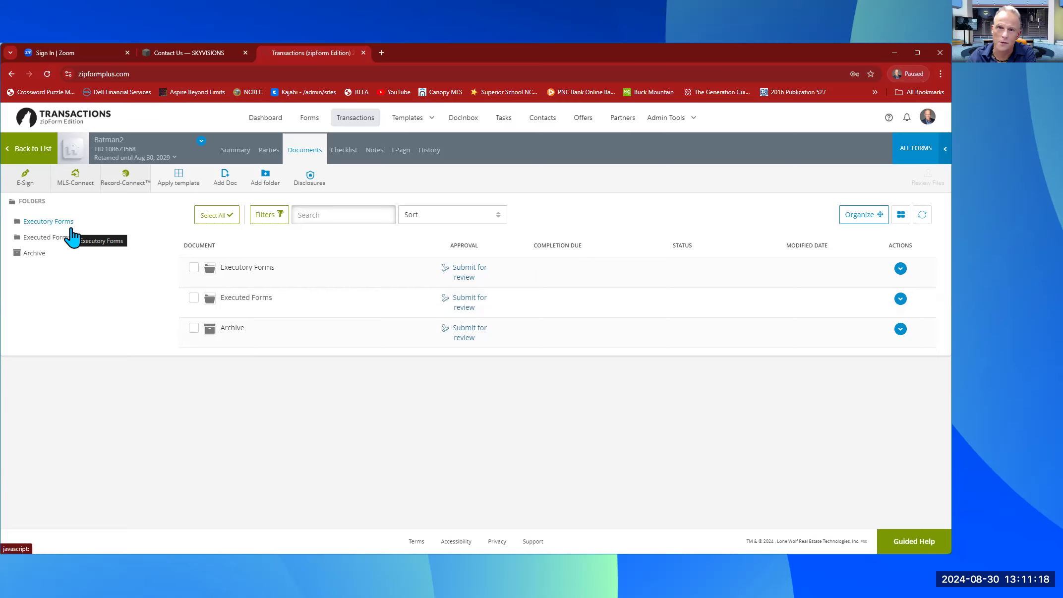
- Open the Executory Forms folder and look through the forms supplied by the template
left_click(221, 270)
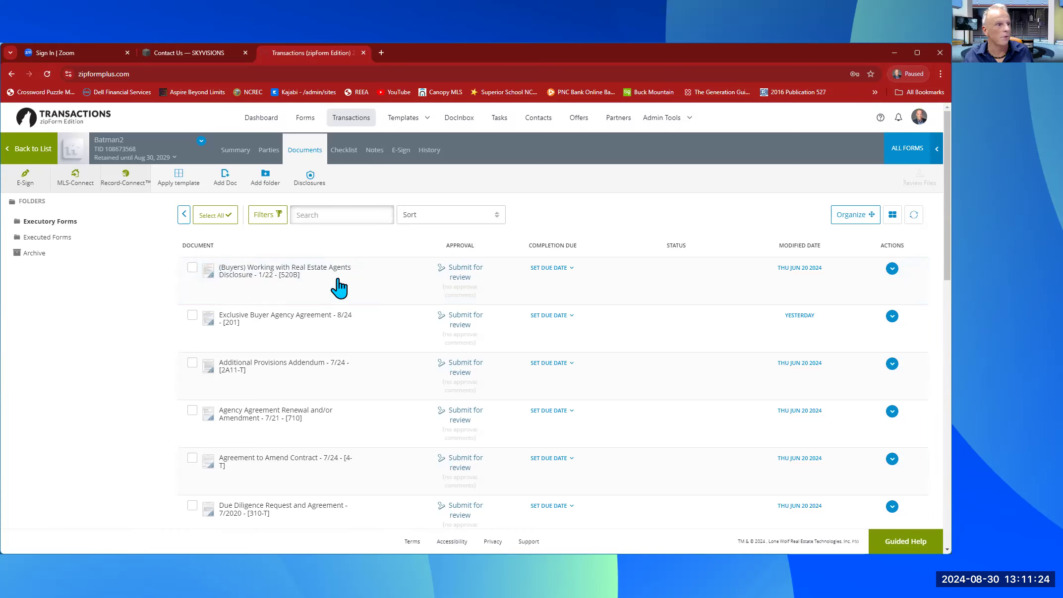
scroll(319, 426, "down", 8)
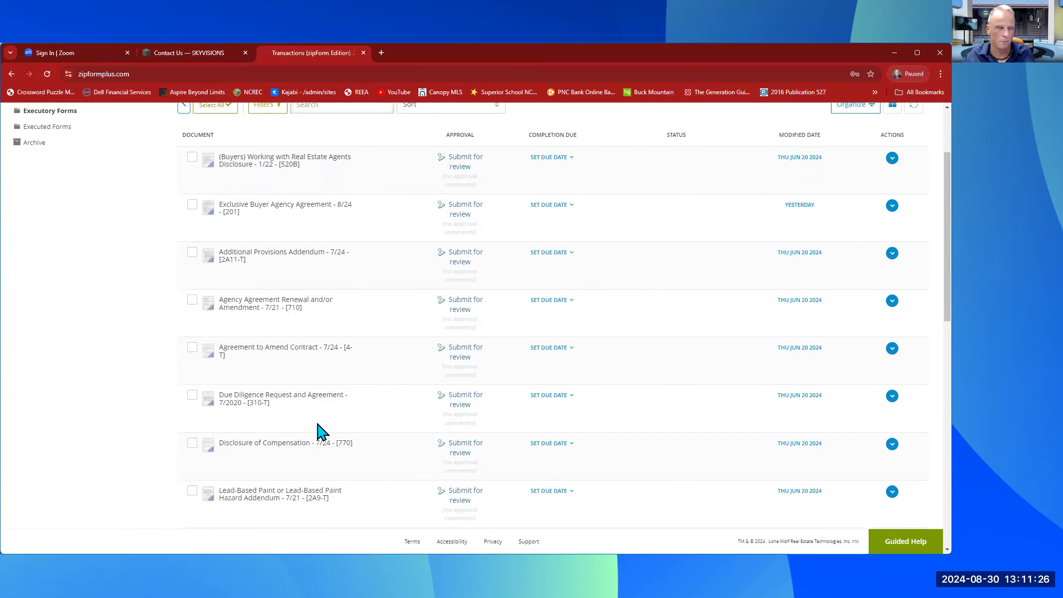
scroll(317, 433, "down", 5)
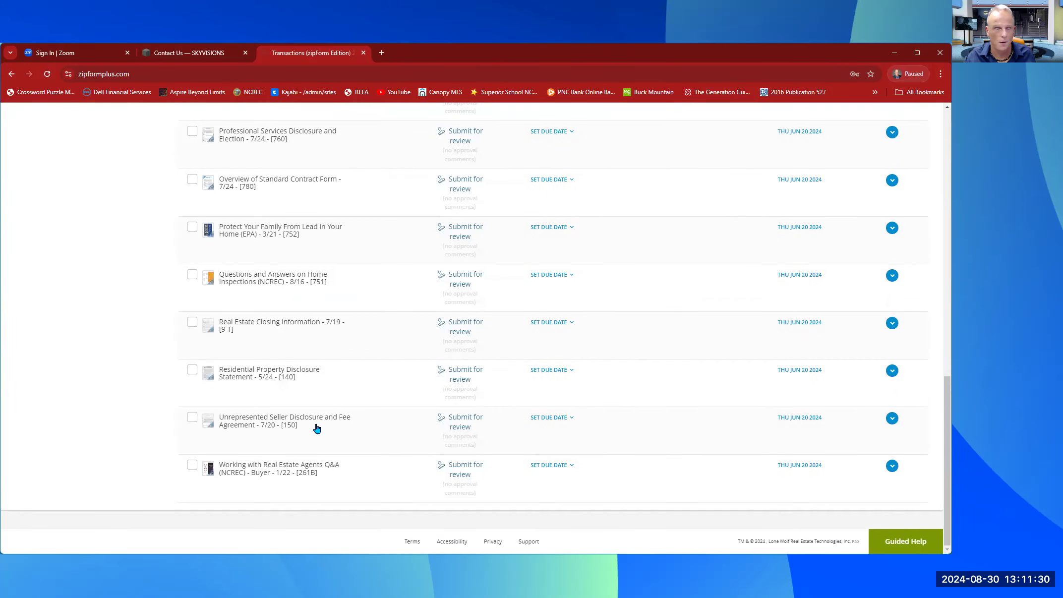
scroll(317, 429, "up", 5)
scroll(318, 429, "up", 10)
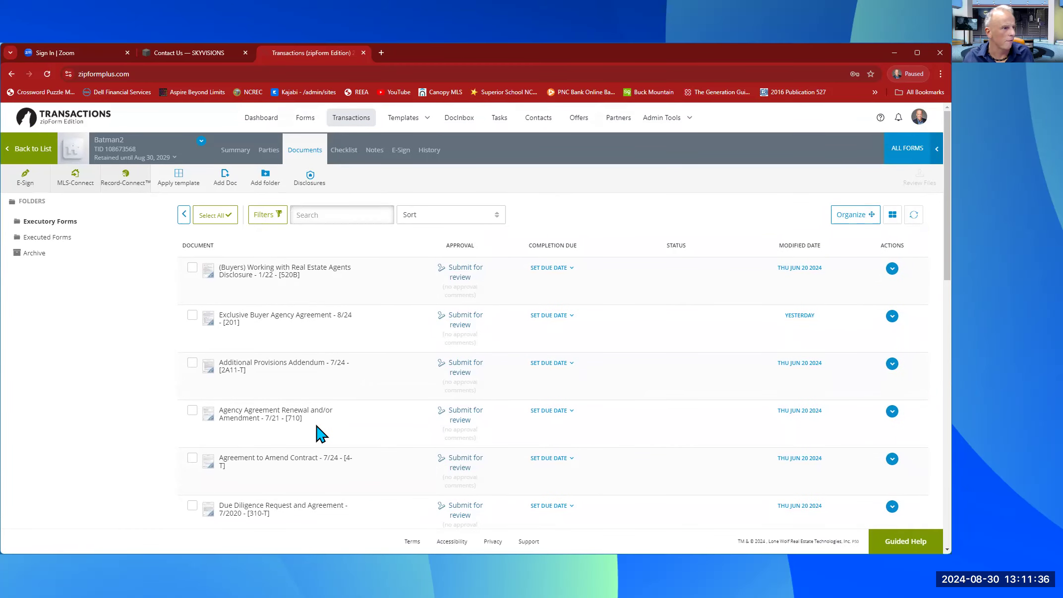
- Delete the Overview of Standard Contract Form (Spanish) - 7/24 from the Executory Forms folder
scroll(317, 435, "down", 3)
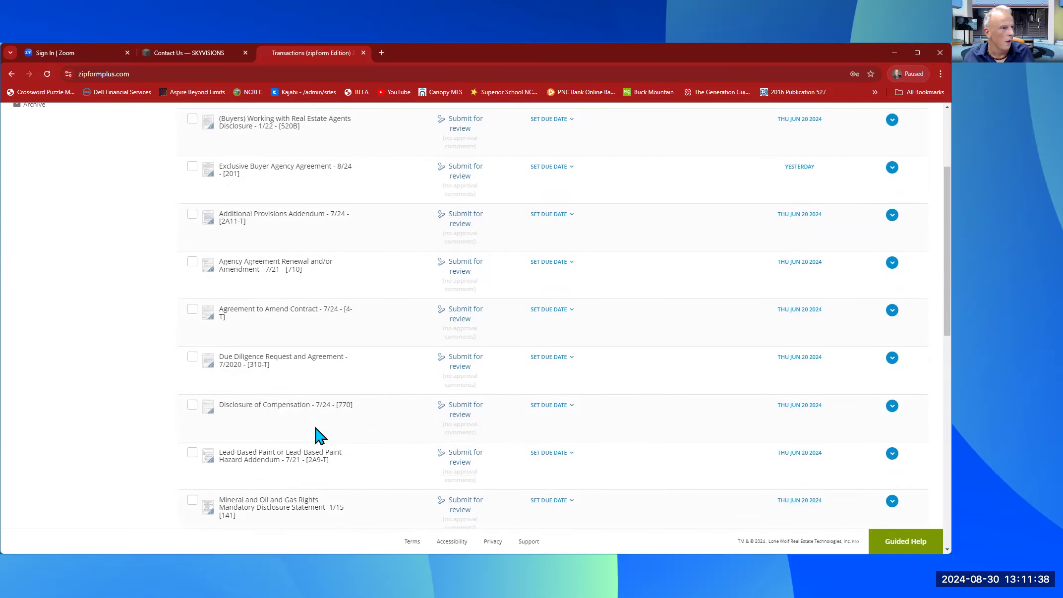
scroll(317, 435, "down", 2)
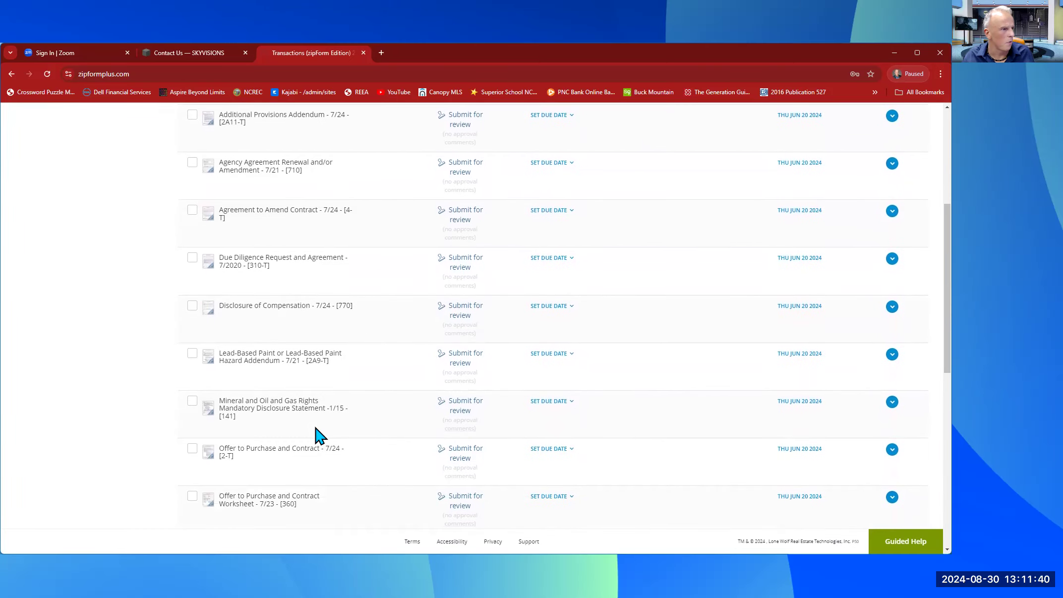
scroll(315, 428, "down", 5)
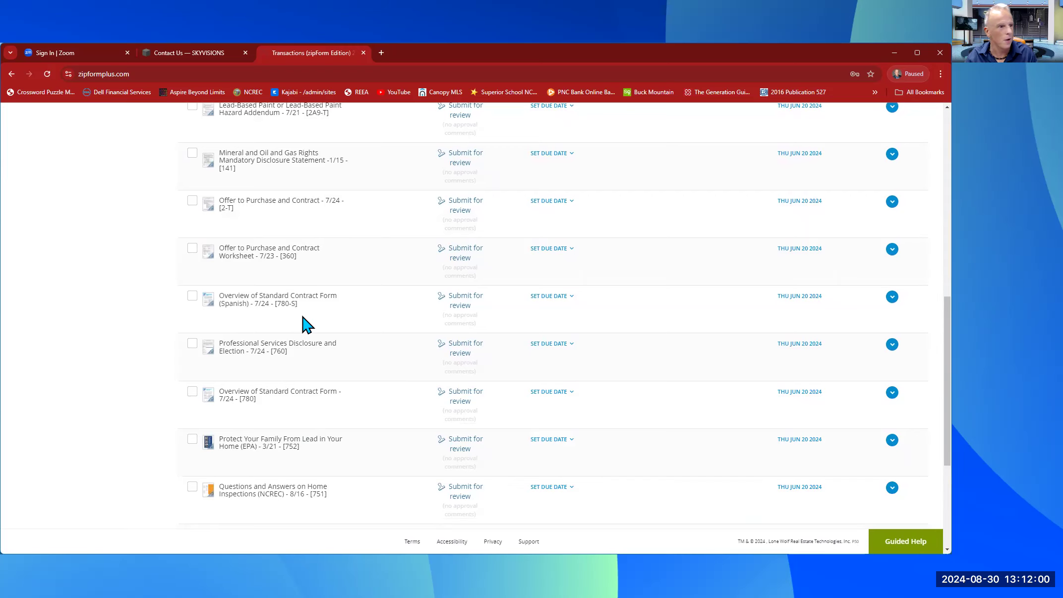
left_click(891, 298)
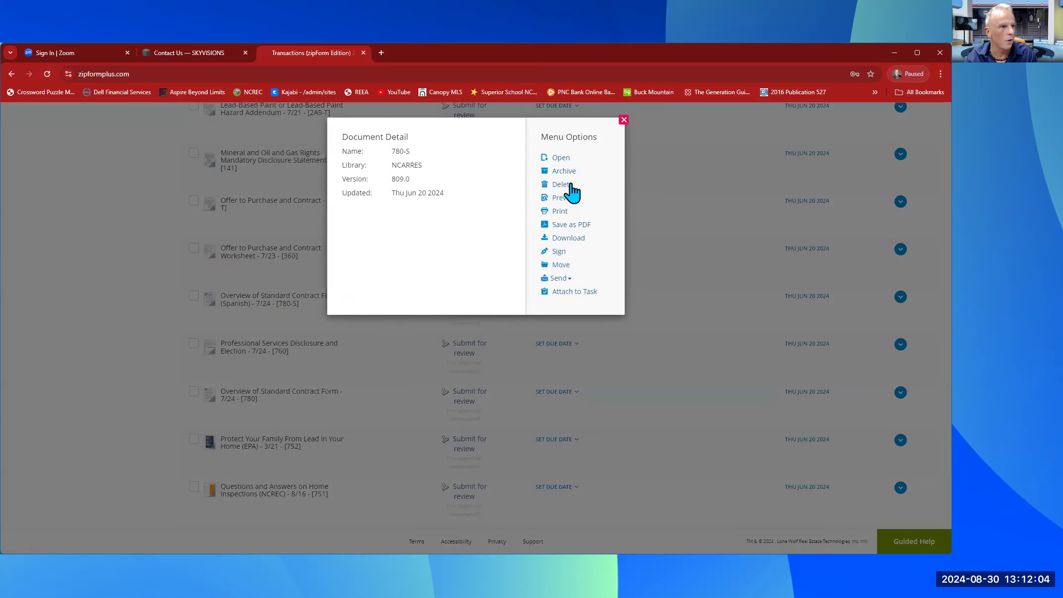
left_click(562, 185)
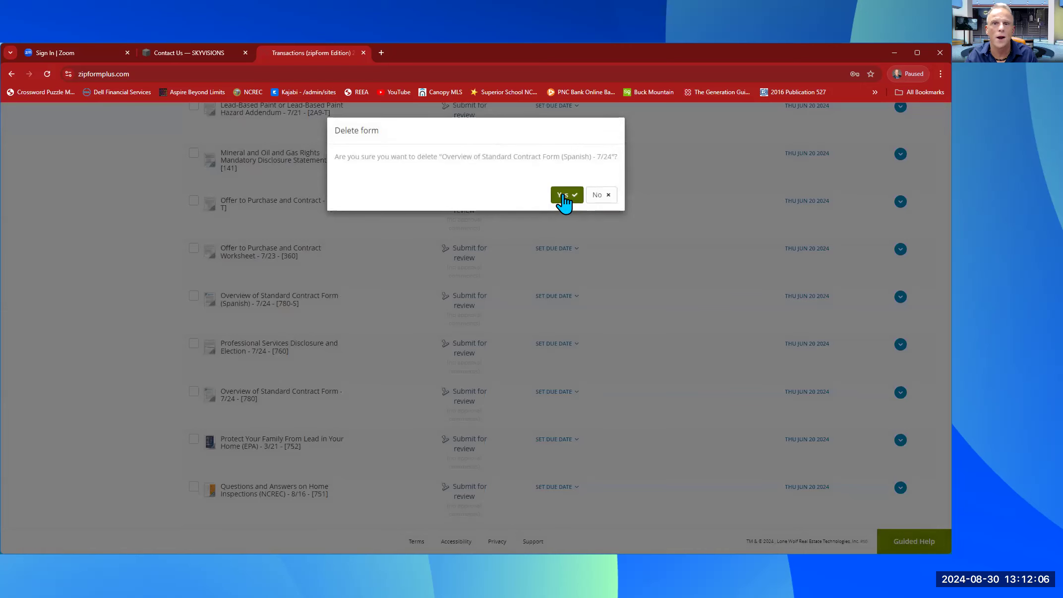
left_click(564, 195)
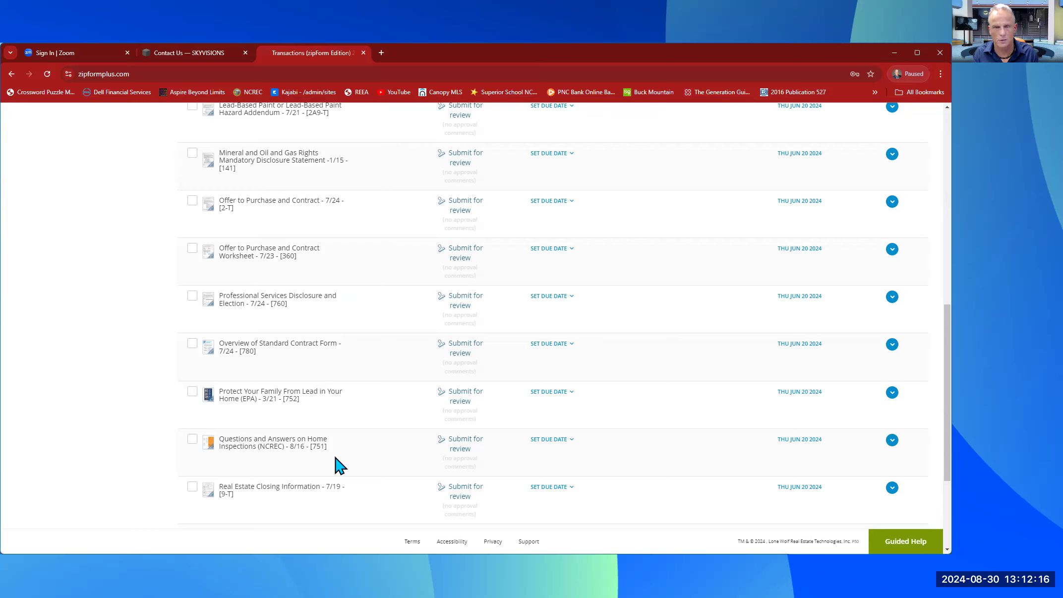
- Add the Short Sale Addendum - 7/15 from the North Carolina REALTORS form library and close the library
scroll(336, 458, "up", 1)
scroll(336, 463, "up", 10)
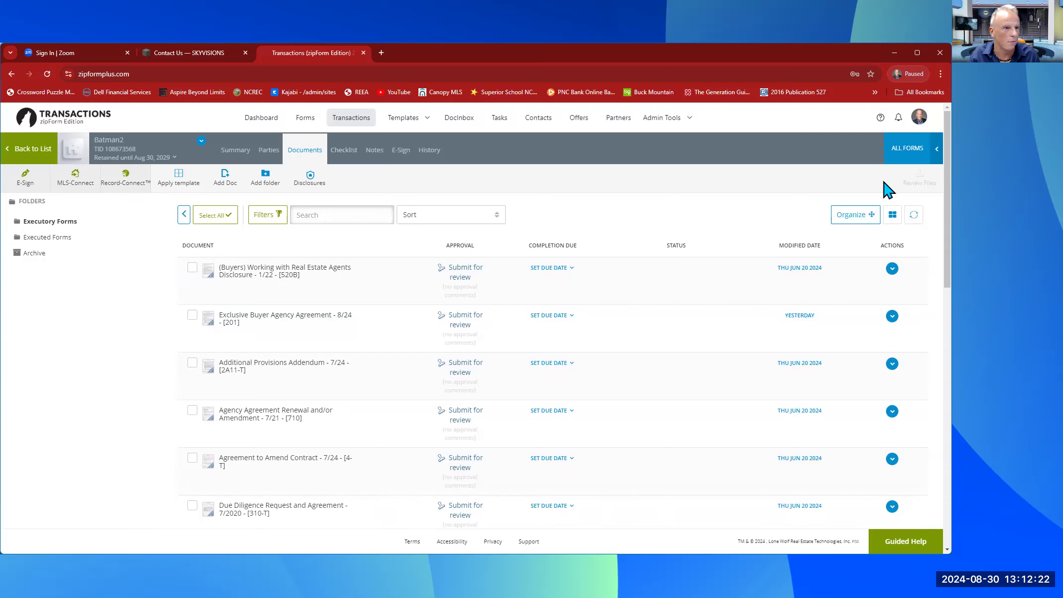
left_click(911, 160)
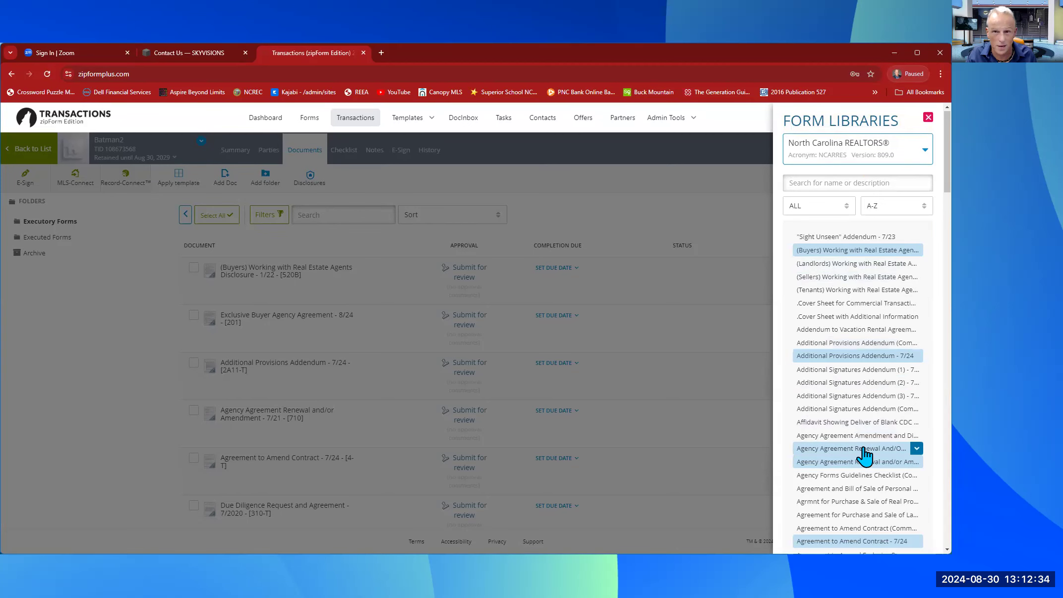
scroll(864, 454, "down", 20)
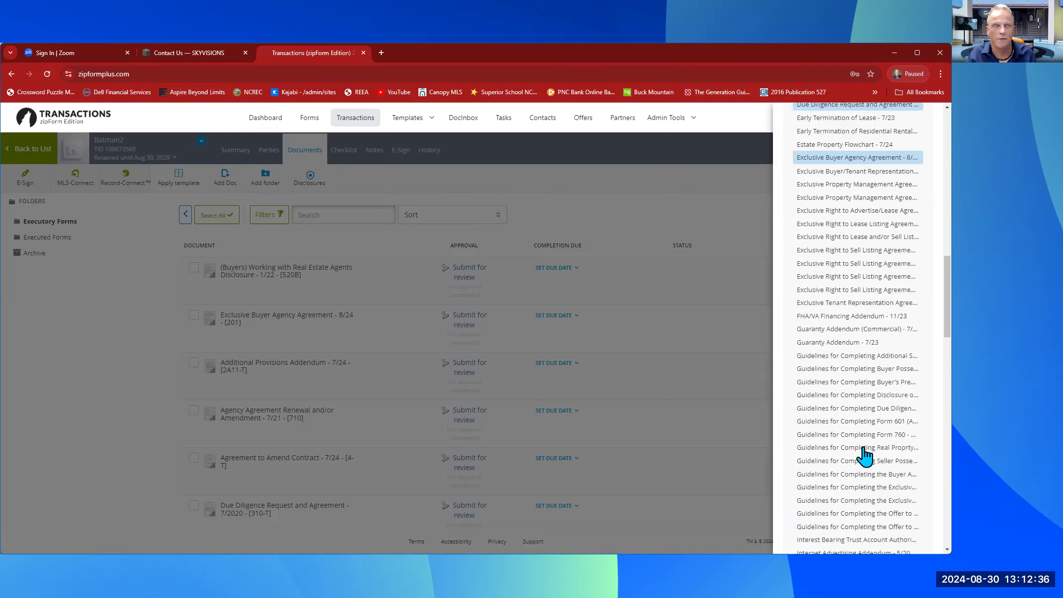
scroll(864, 453, "down", 20)
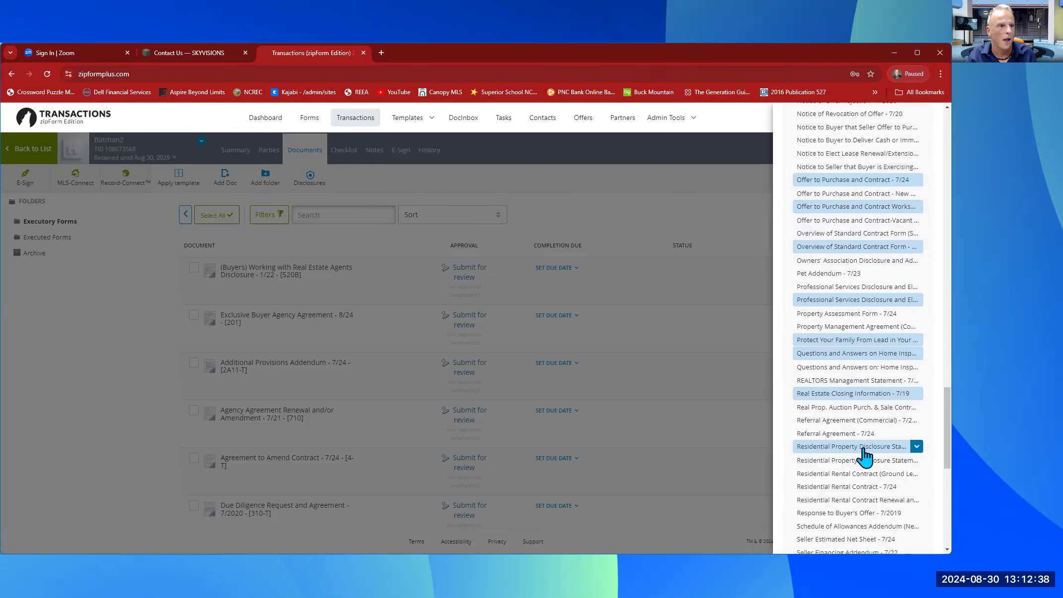
scroll(863, 453, "down", 3)
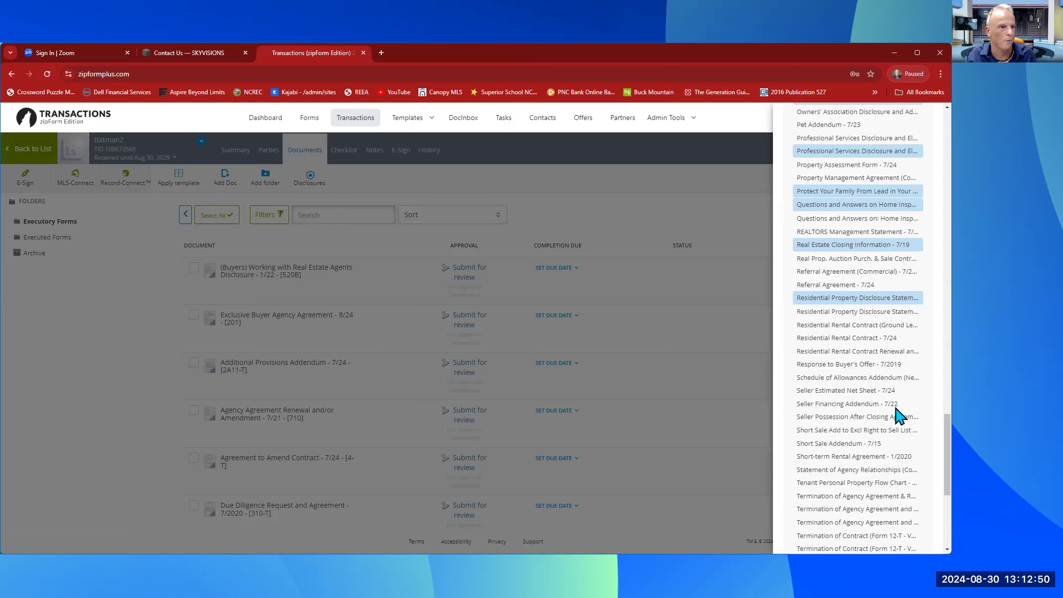
mouse_move(820, 446)
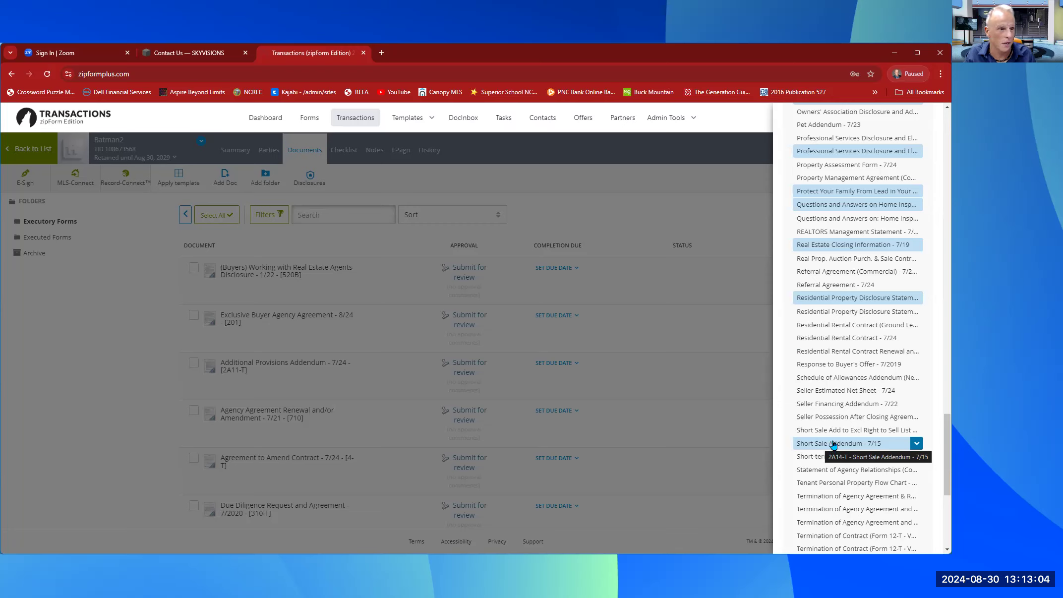
left_click(832, 445)
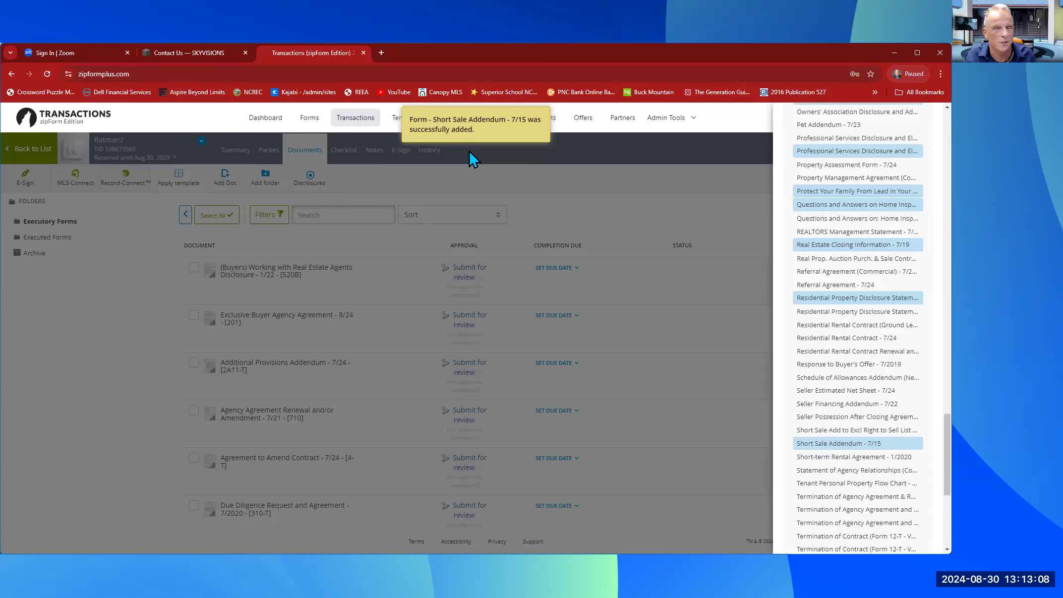
left_click(707, 166)
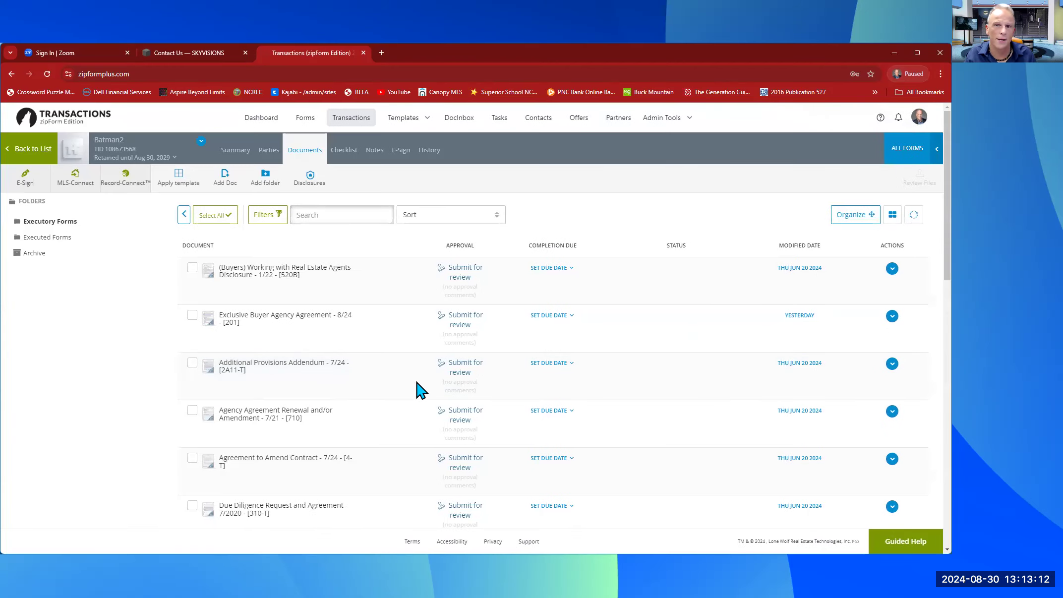
- Delete the Short Sale Addendum - 7/15 from the Executory Forms folder and return to the start of the list
scroll(415, 379, "down", 4)
scroll(402, 406, "down", 9)
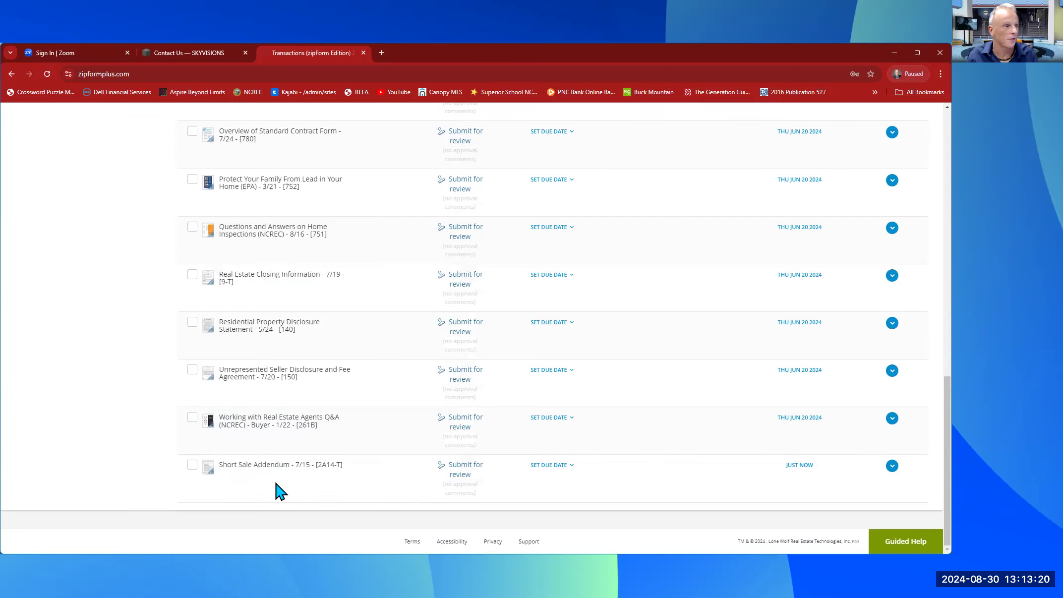
left_click(892, 466)
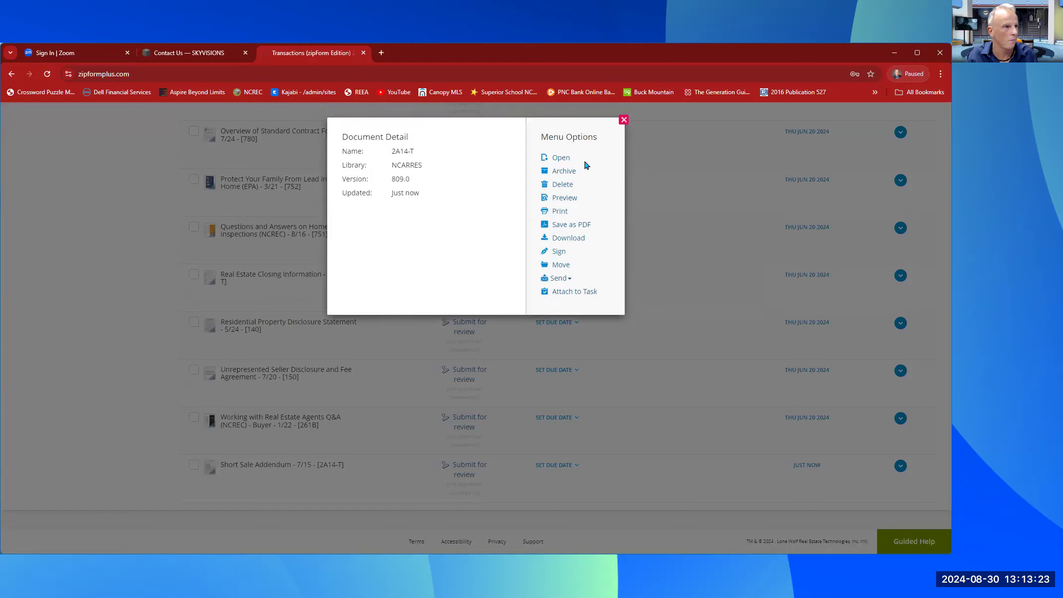
left_click(564, 185)
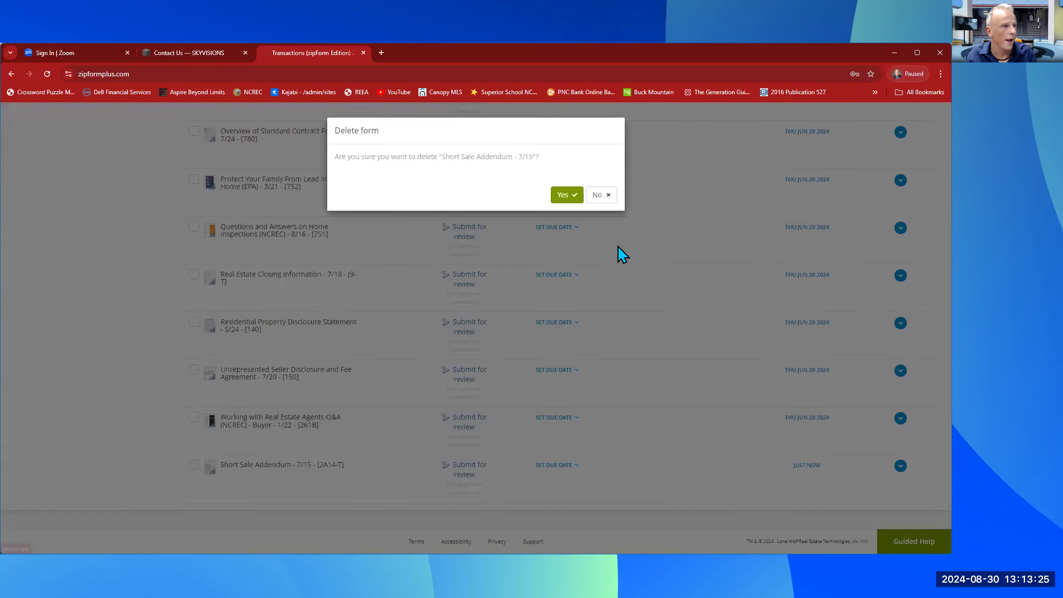
left_click(562, 196)
scroll(515, 391, "up", 20)
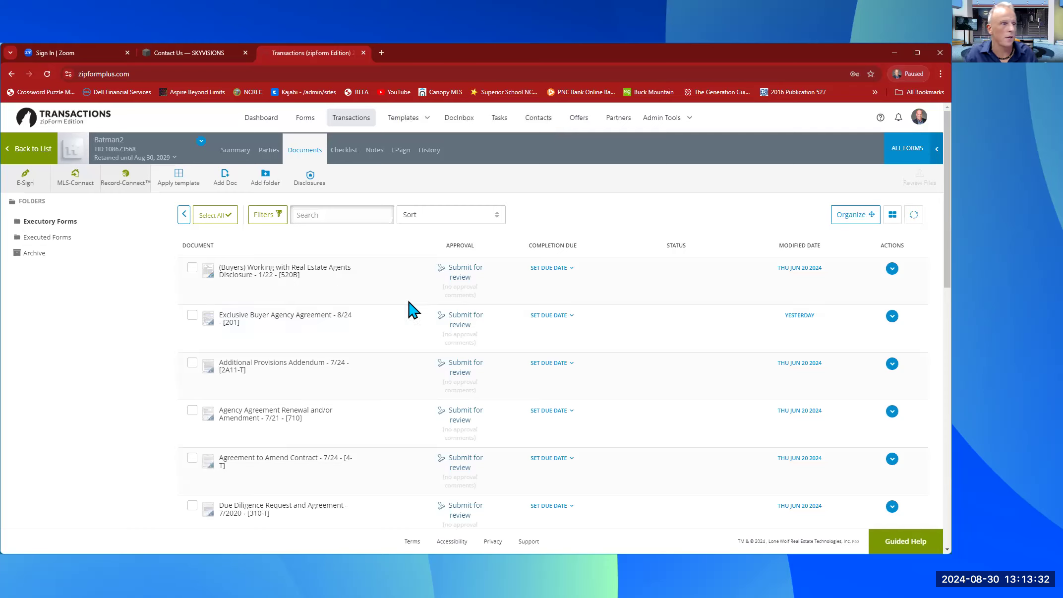
- Open the (Buyers) Working with Real Estate Agents Disclosure and read through its agency relationship sections
left_click(274, 268)
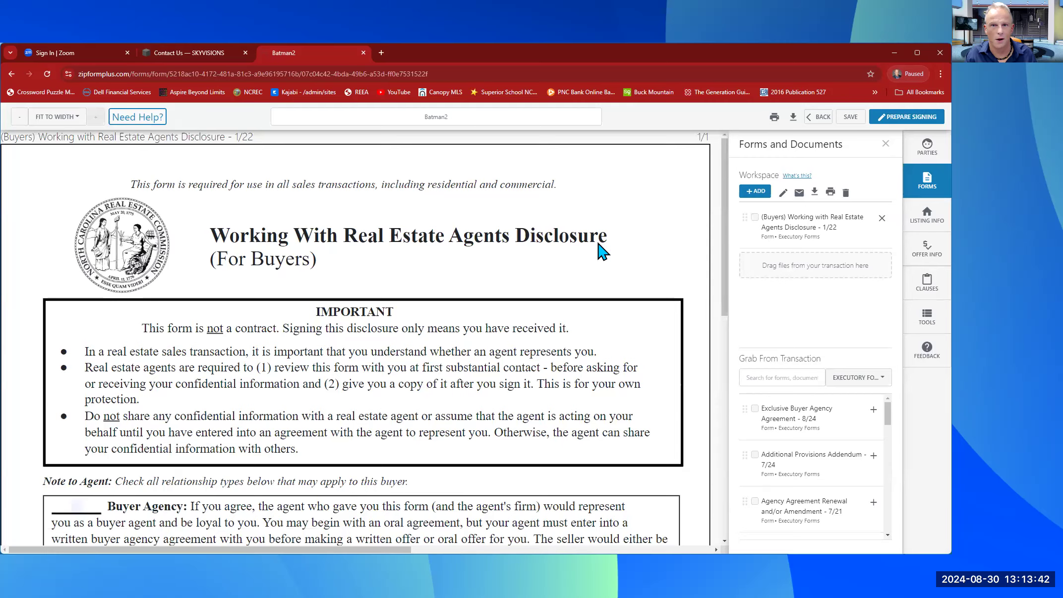
scroll(597, 243, "down", 3)
scroll(599, 251, "down", 2)
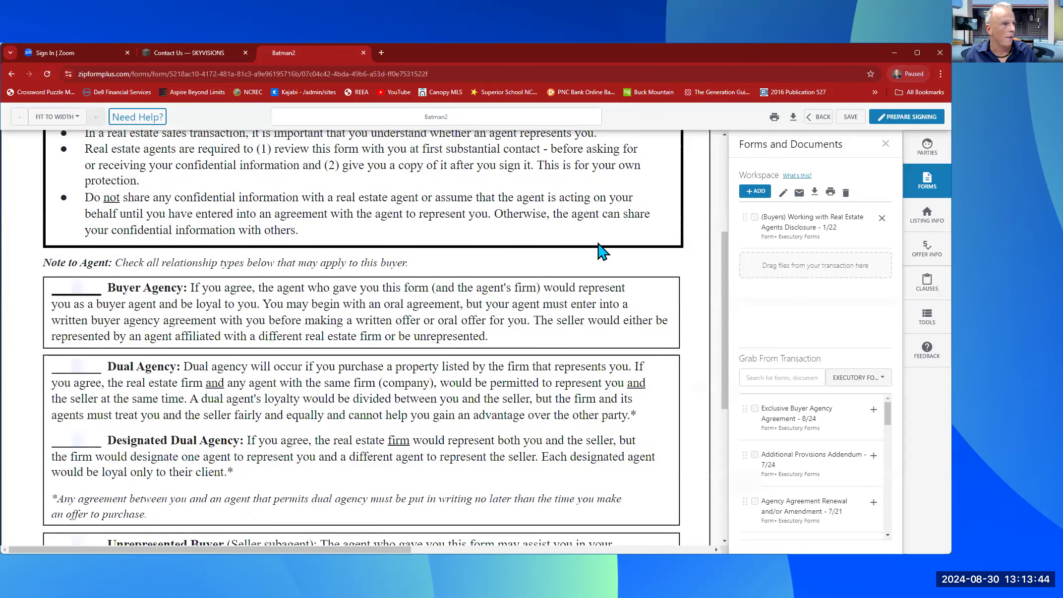
scroll(601, 251, "up", 3)
scroll(601, 250, "down", 1)
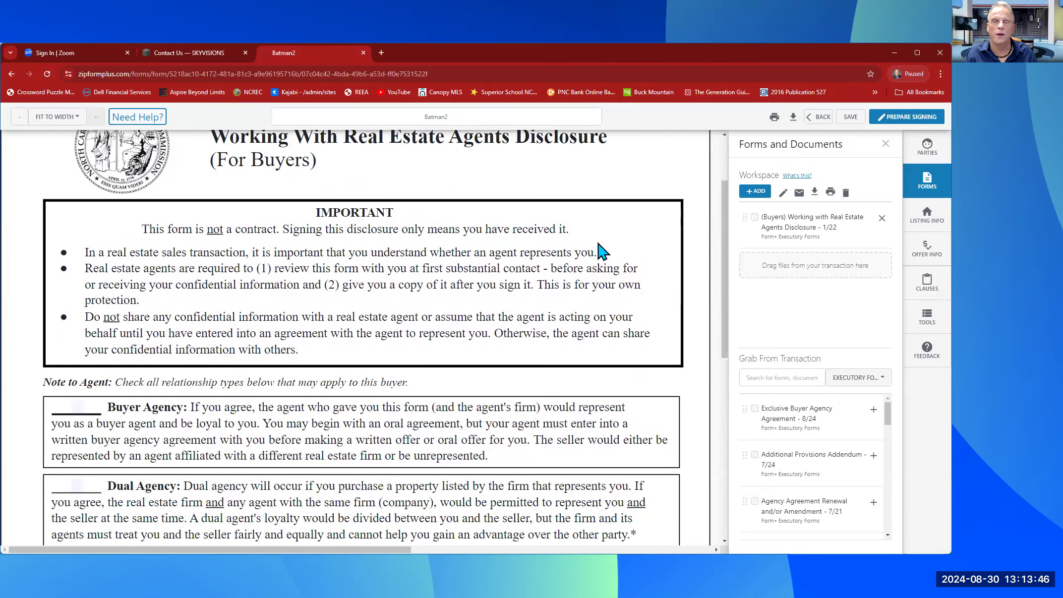
scroll(602, 250, "down", 3)
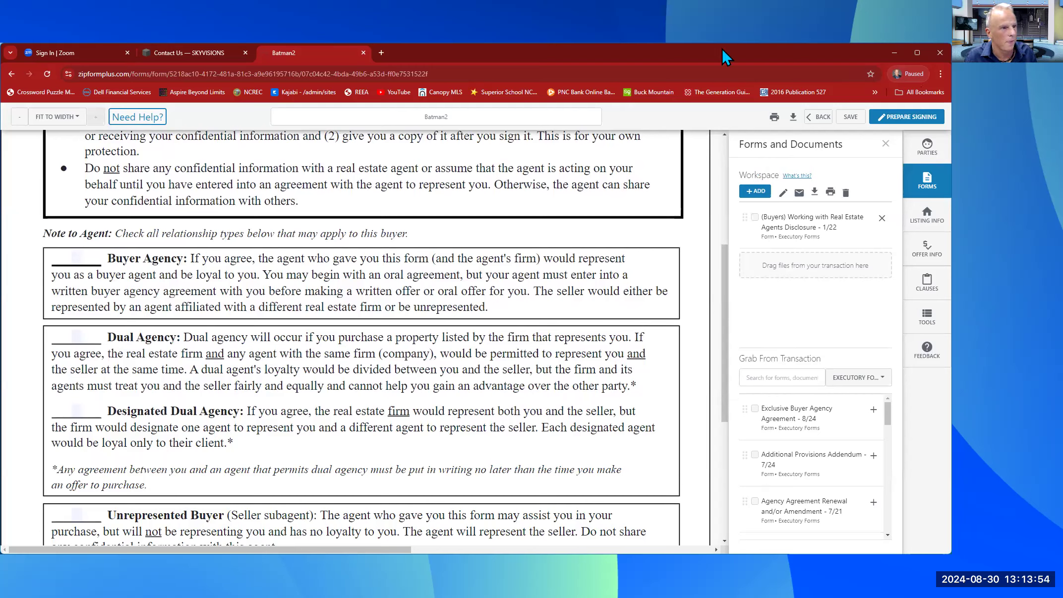
- Create a signing for the buyers' disclosure, with Executed Forms as the return folder
left_click(909, 117)
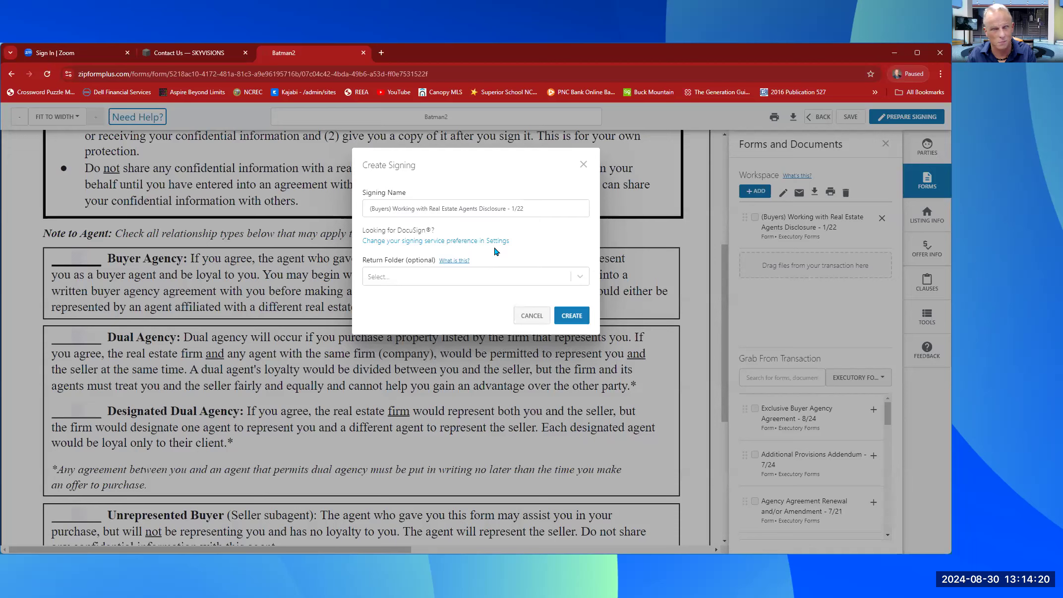
left_click(404, 286)
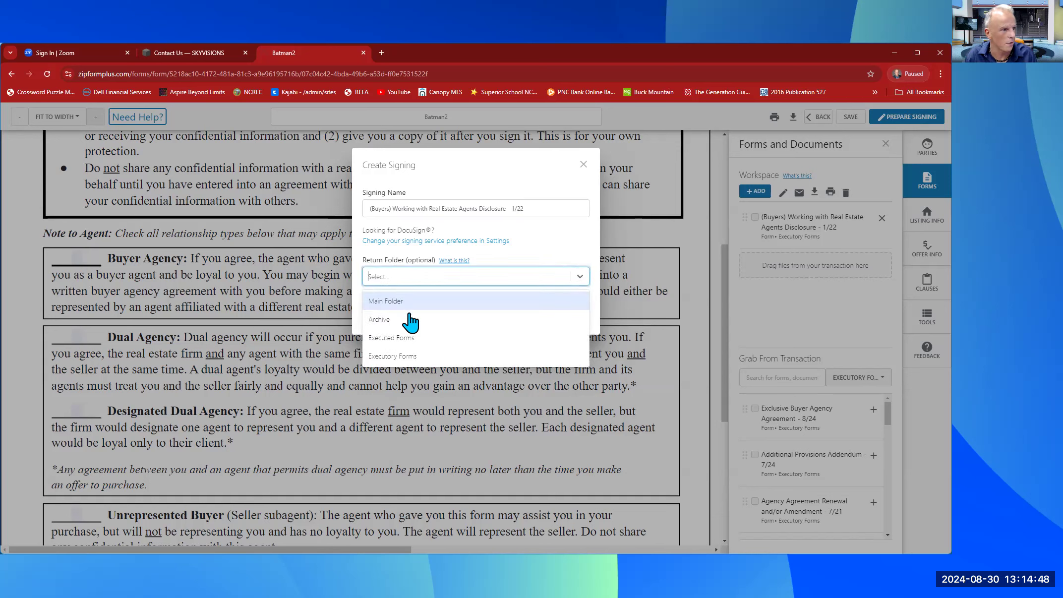
left_click(413, 339)
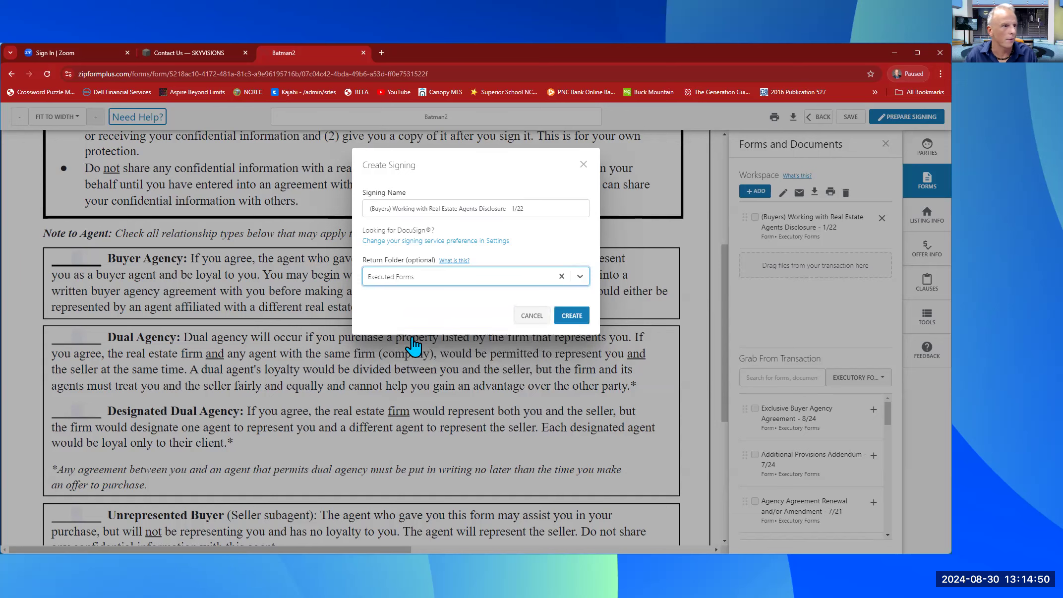
left_click(580, 318)
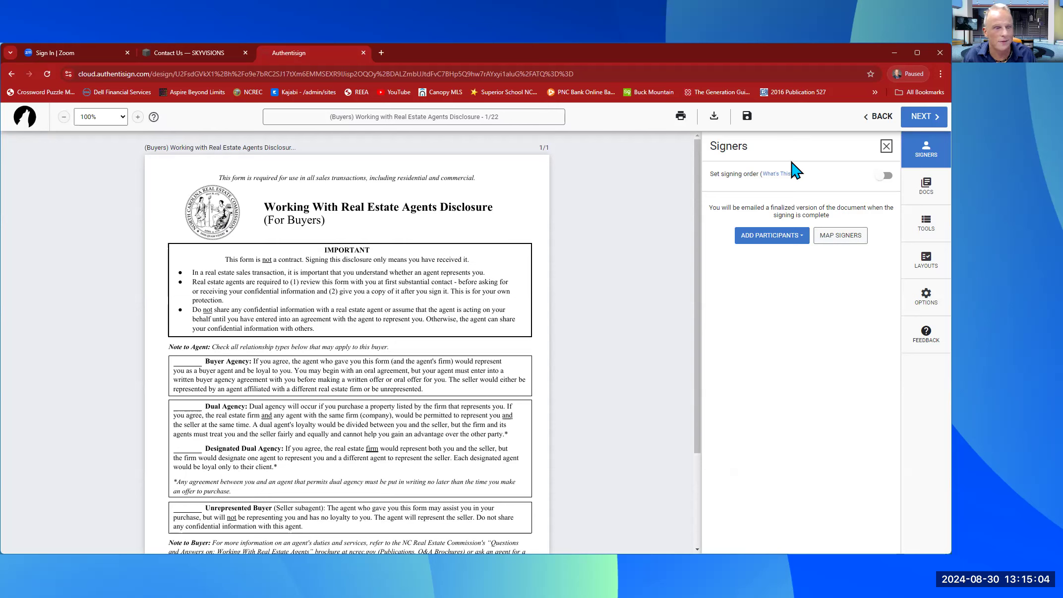
- Start a new signer with the first buyer's name and saved business e-mail, and give it the Buyer One role
left_click(769, 235)
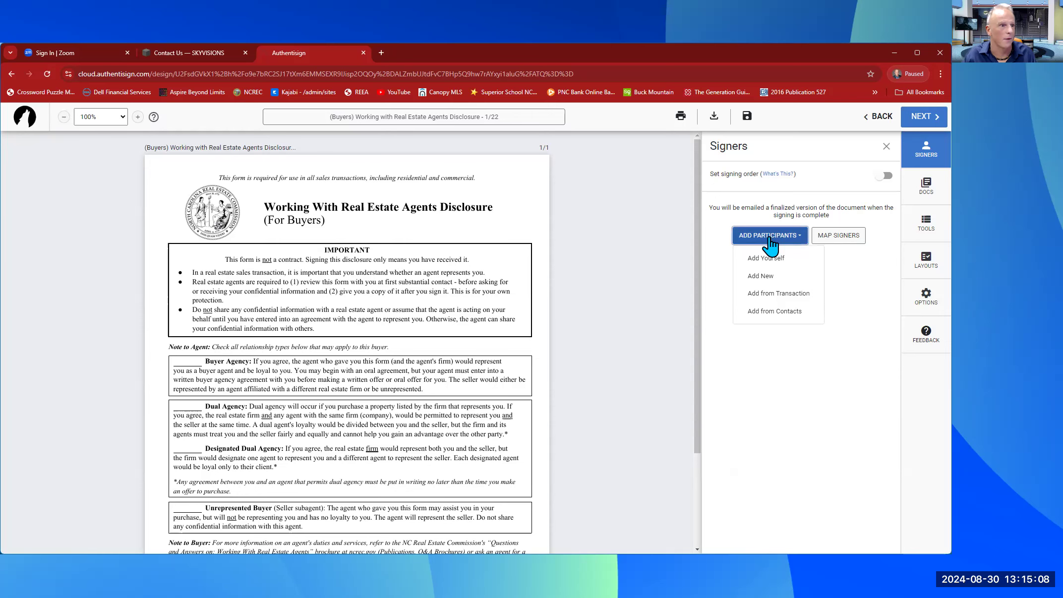
left_click(757, 276)
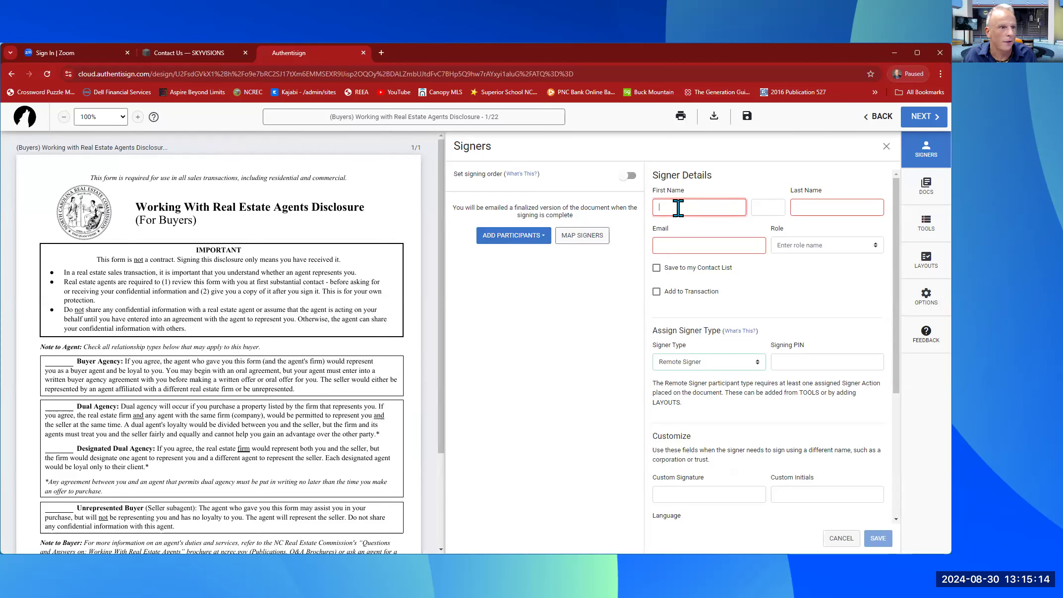
type("Batman 2")
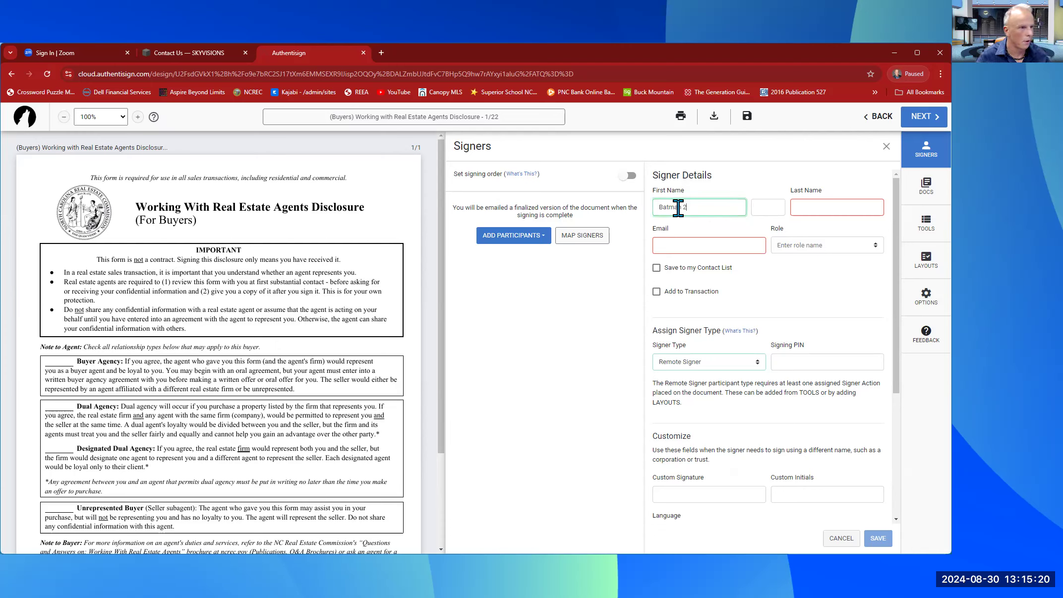
left_click(818, 210)
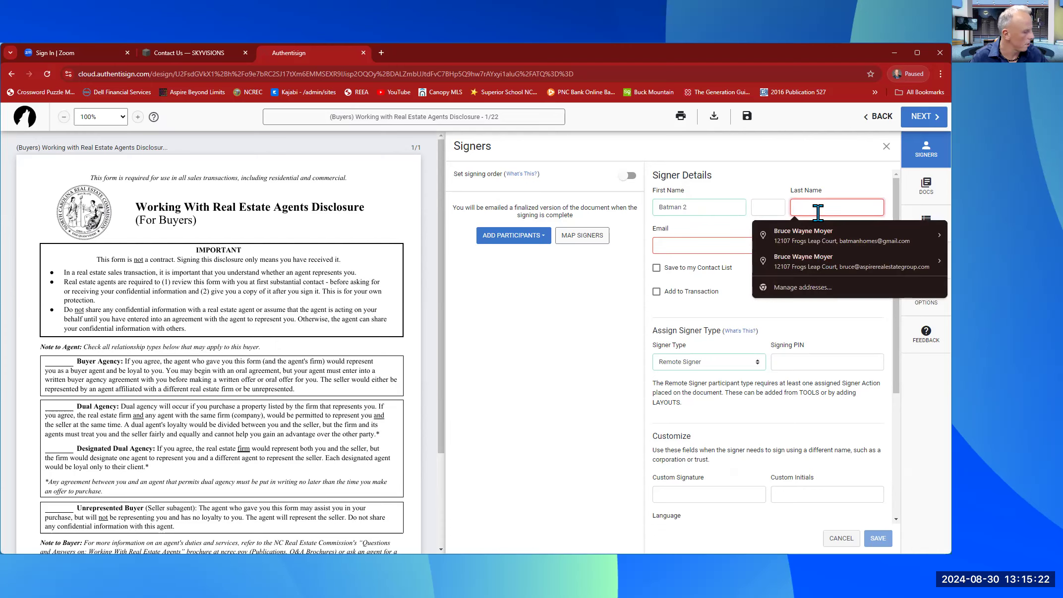
type("b")
left_click(686, 241)
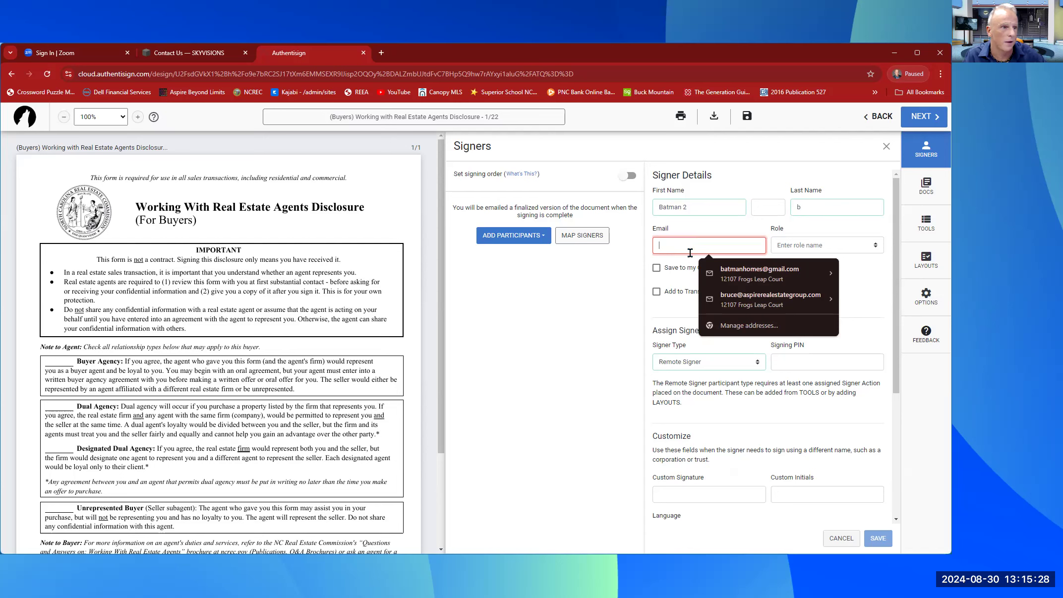
left_click(749, 299)
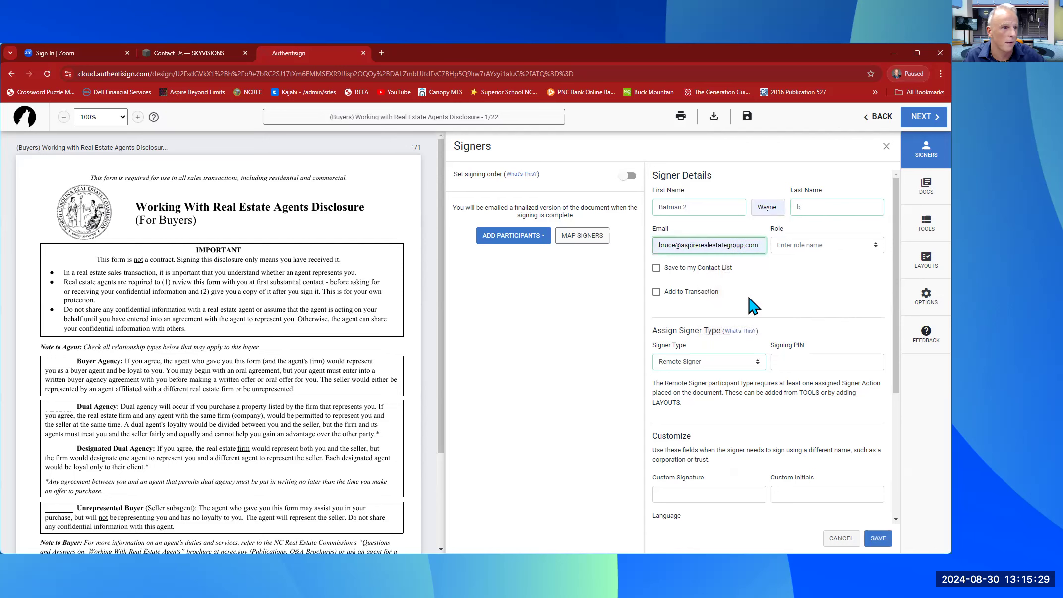
left_click(850, 249)
left_click(815, 265)
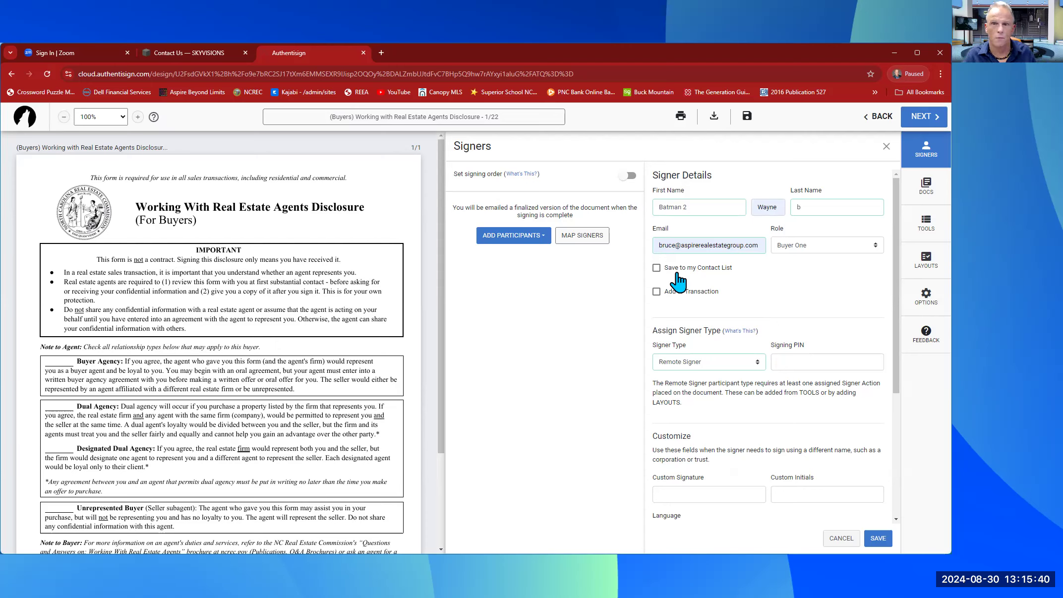
- Include the first buyer in the contact list and transaction, allow Upload Signature Image, and save the signer
left_click(657, 267)
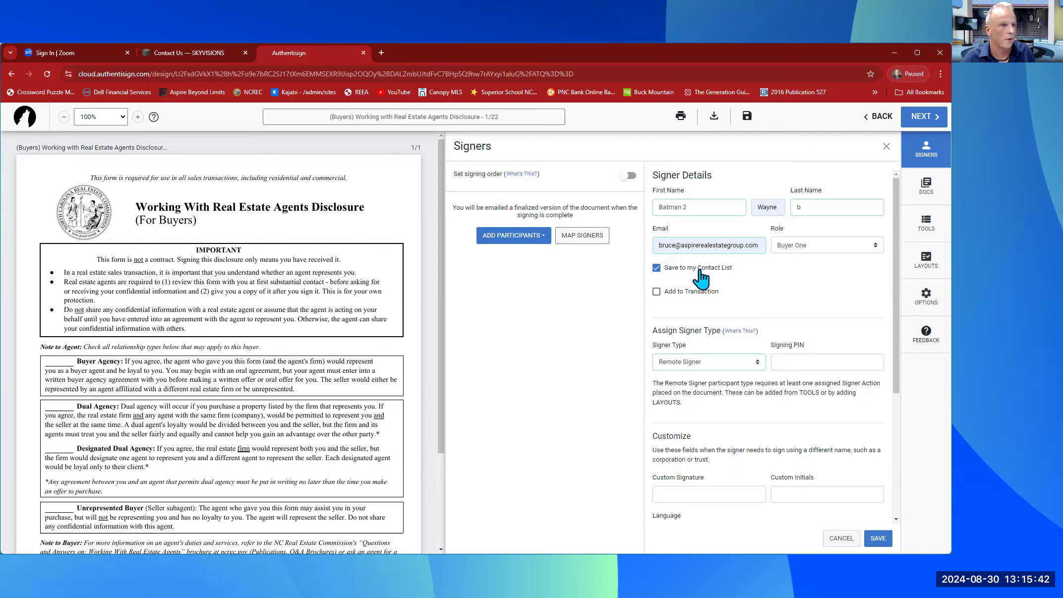
left_click(670, 292)
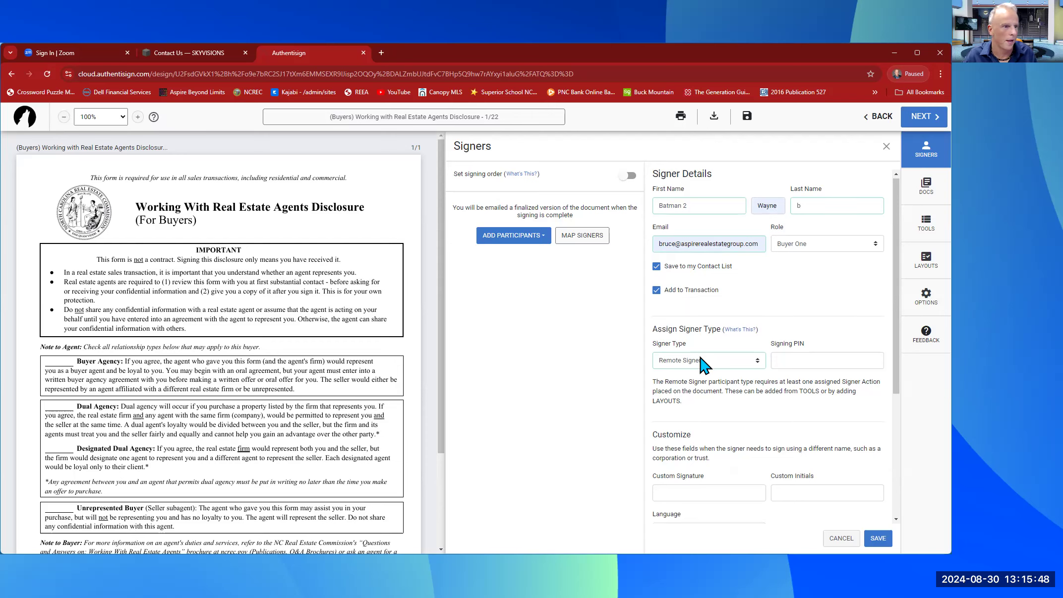
scroll(704, 365, "down", 4)
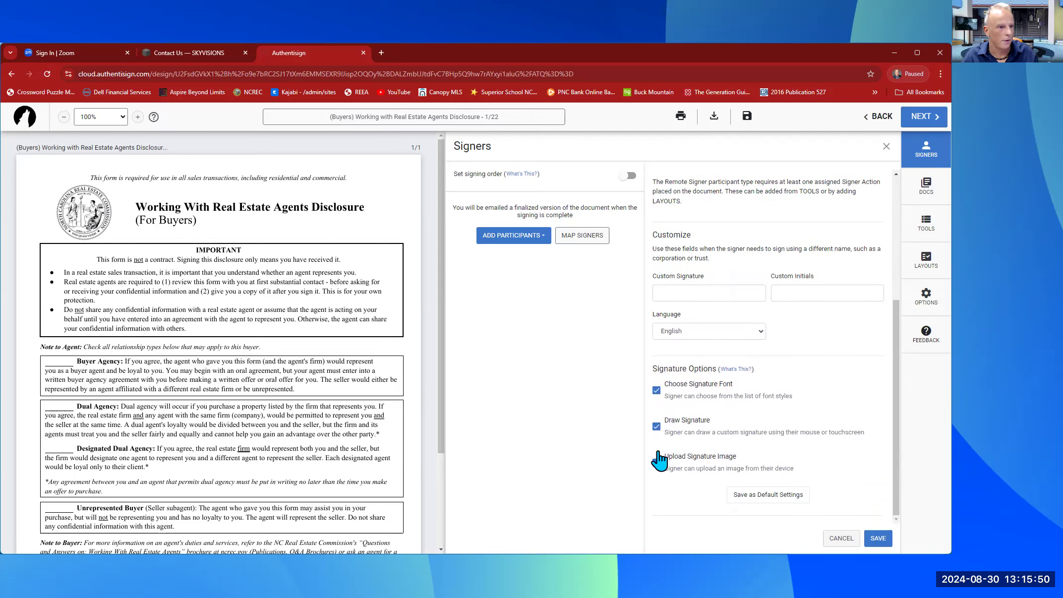
left_click(656, 462)
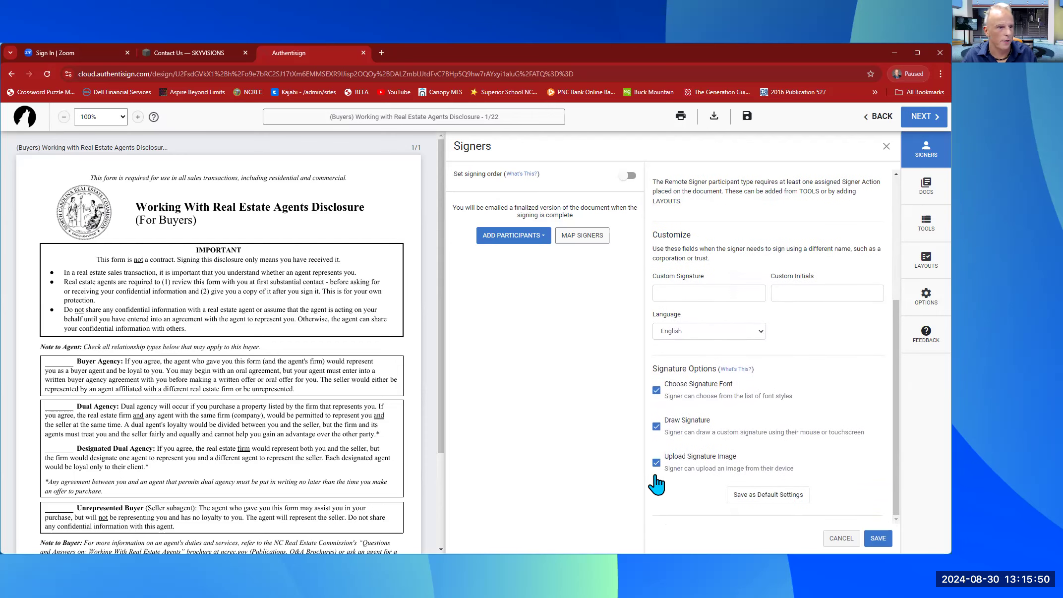
left_click(877, 539)
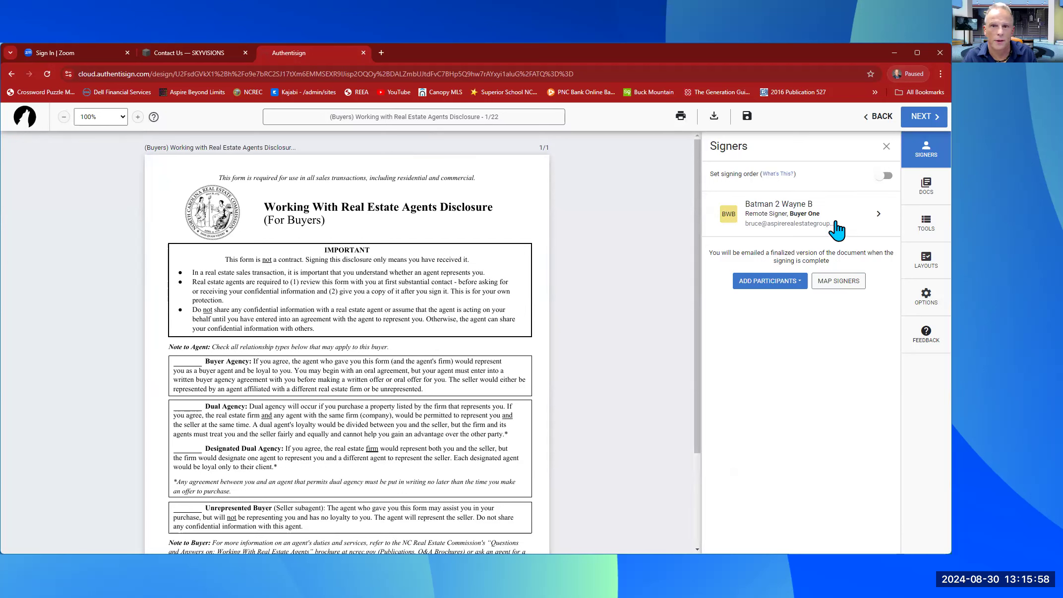
- Start another new signer and enter the second buyer's first and last name
left_click(771, 281)
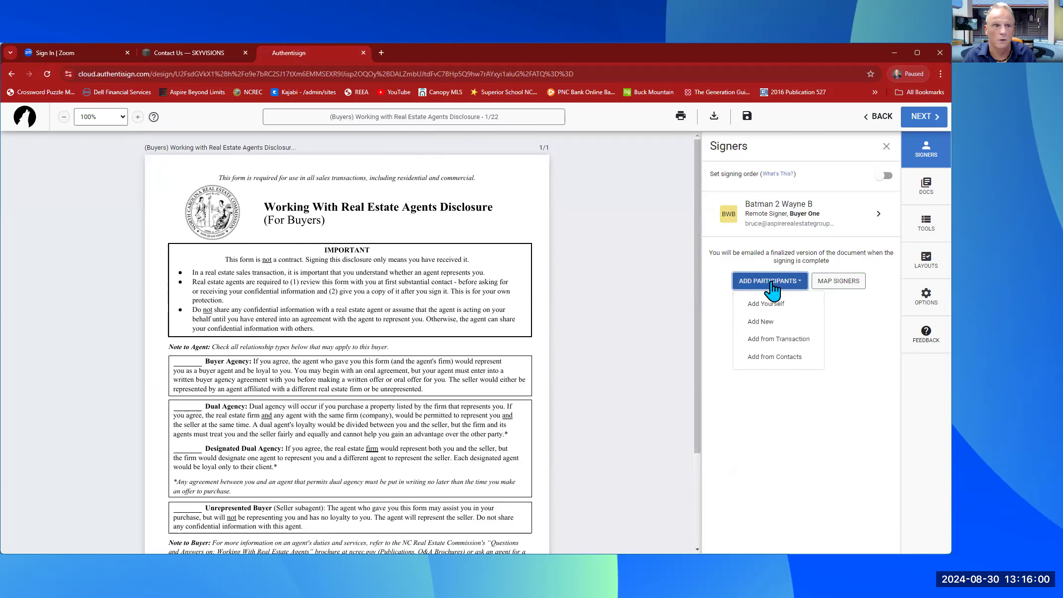
left_click(783, 319)
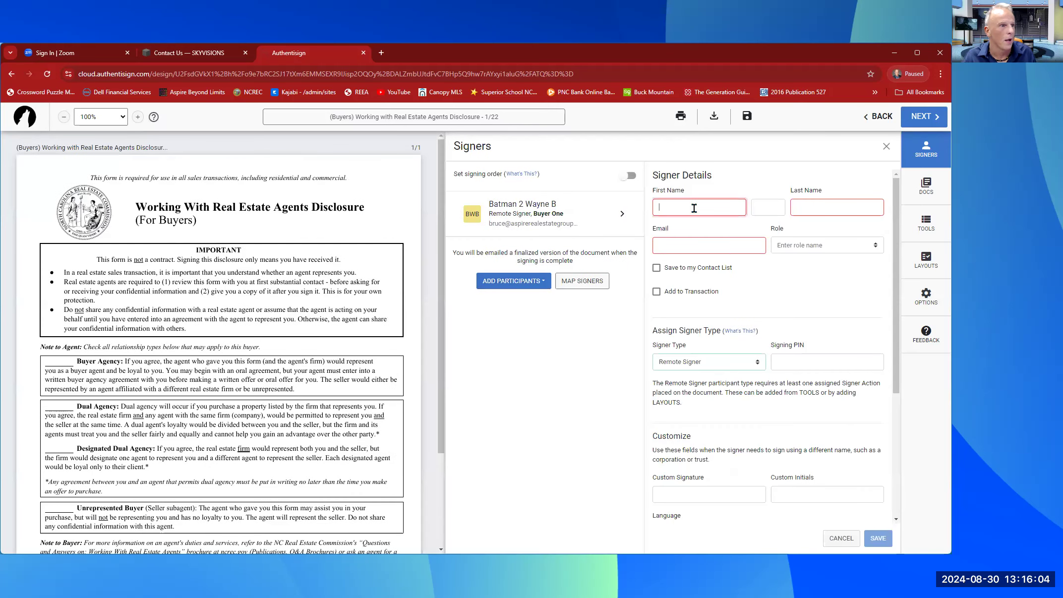
type("W")
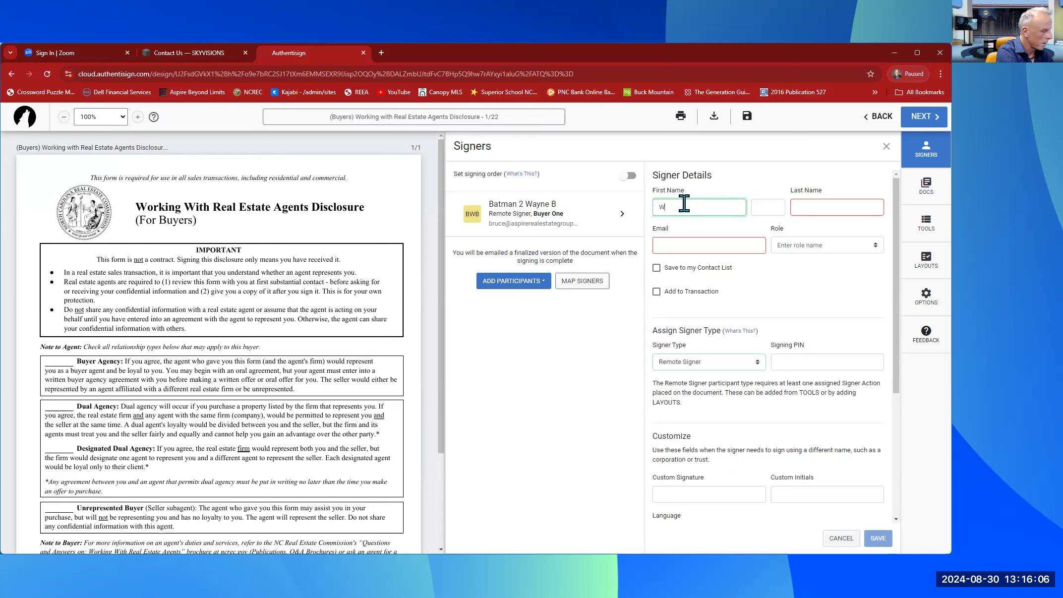
type("onder")
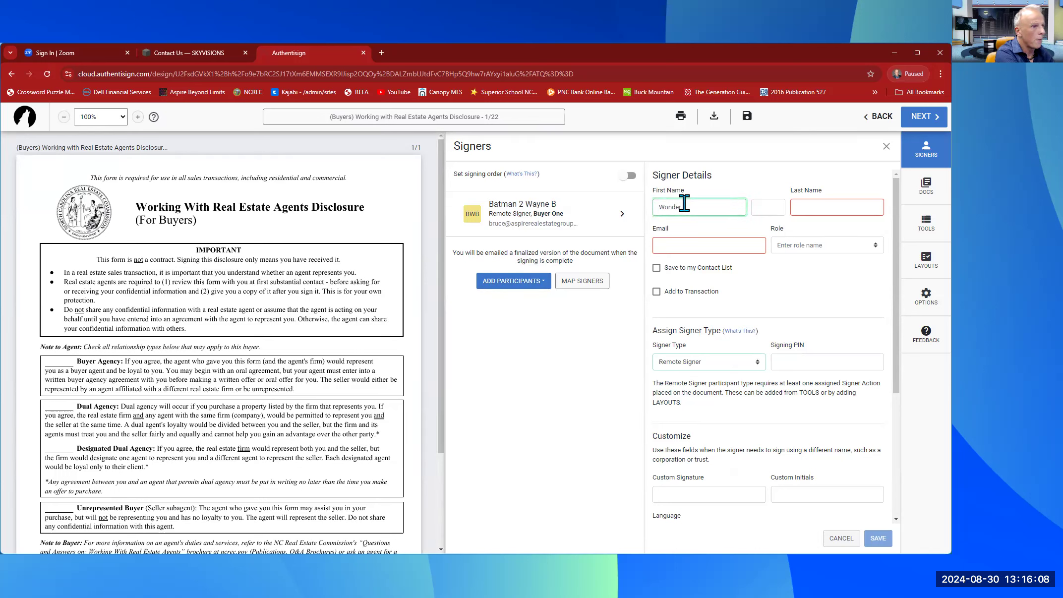
key("Tab")
key("Tab")
type("W")
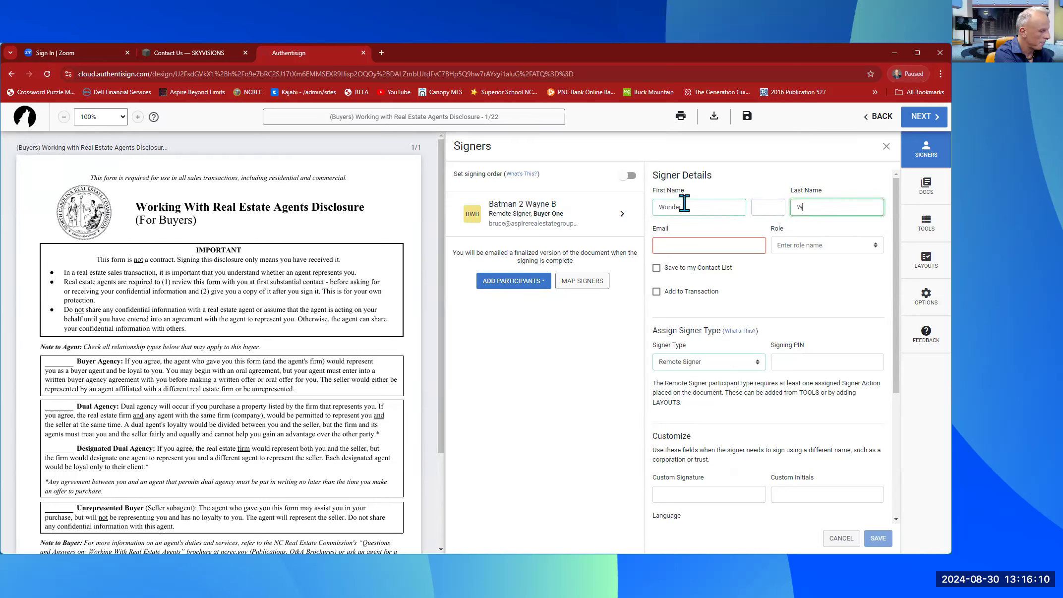
type("oamn")
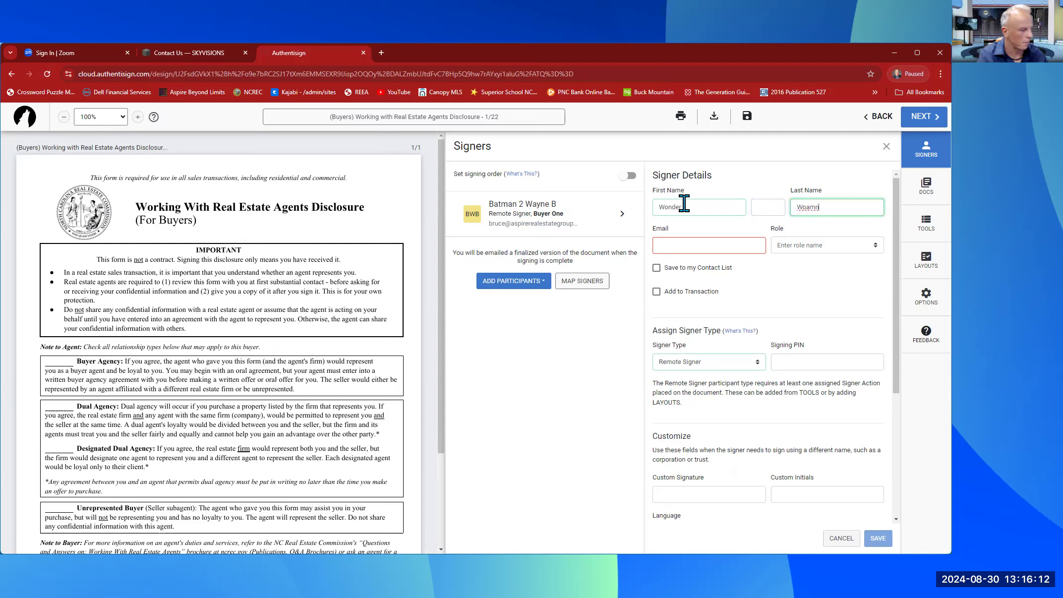
key("BackSpace")
key("BackSpace")
key("BackSpace")
type("m")
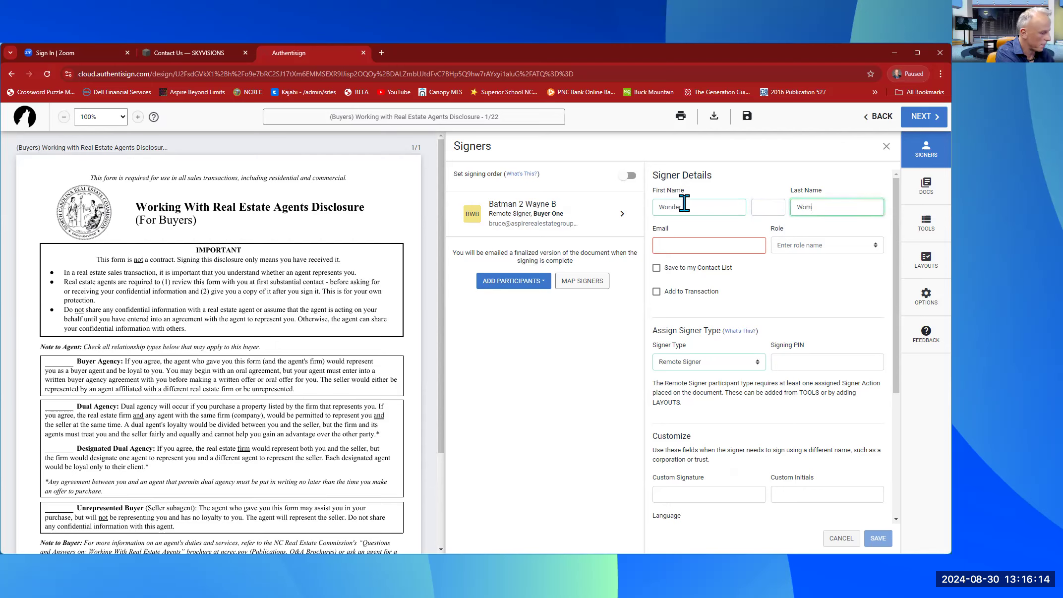
type("an")
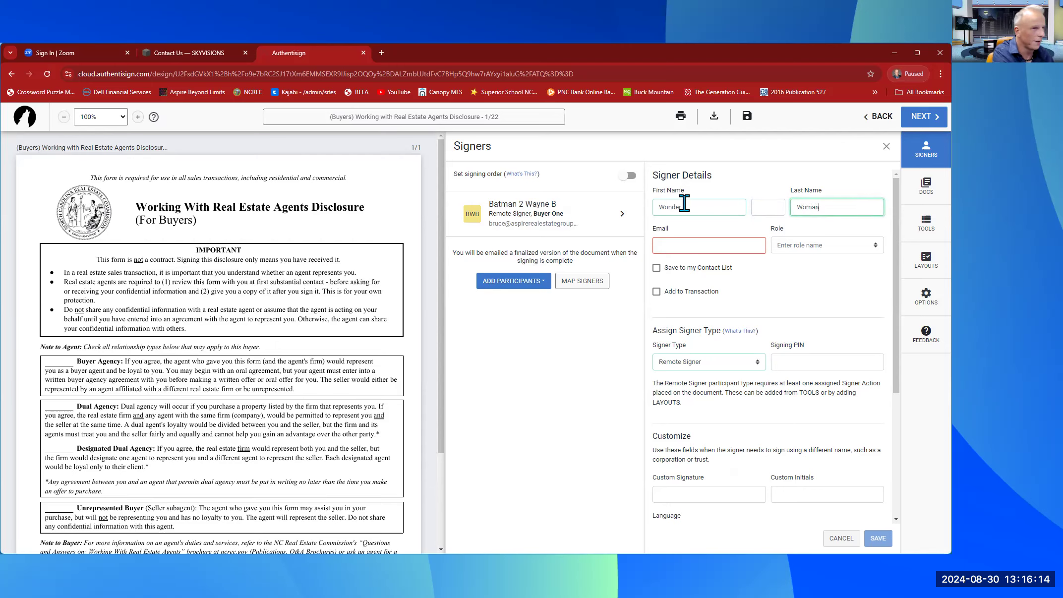
- Fill in the second buyer's e-mail, include the signer in the contact list and transaction, and save it
left_click(666, 240)
left_click(739, 303)
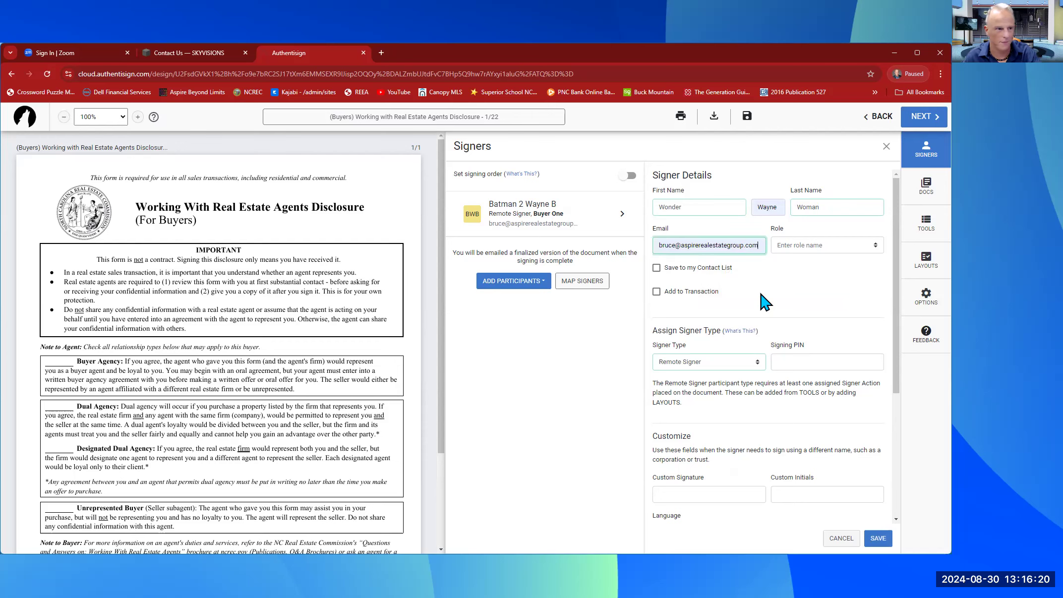
left_click(657, 267)
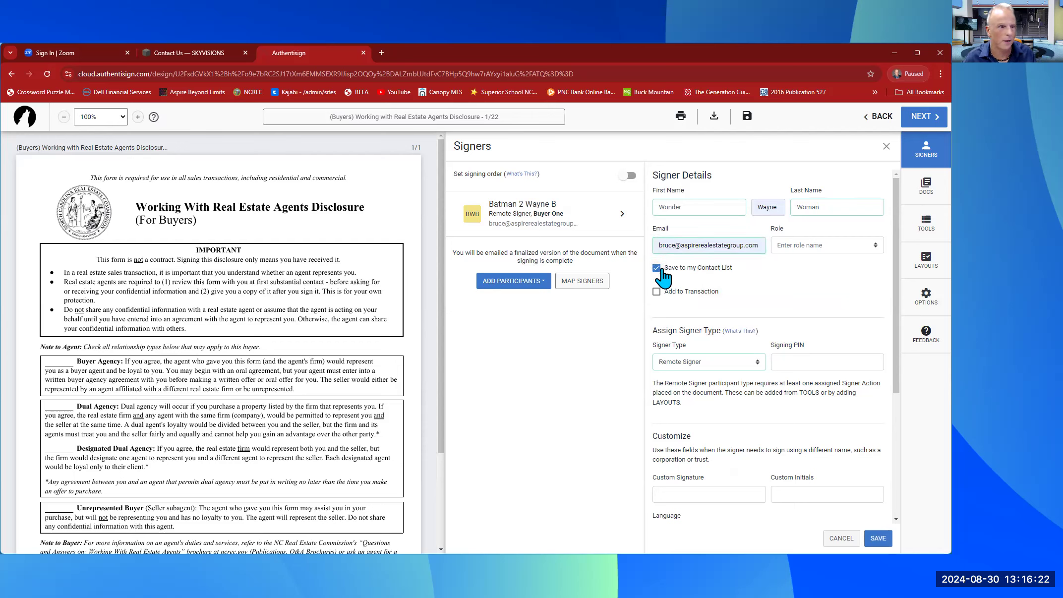
left_click(656, 292)
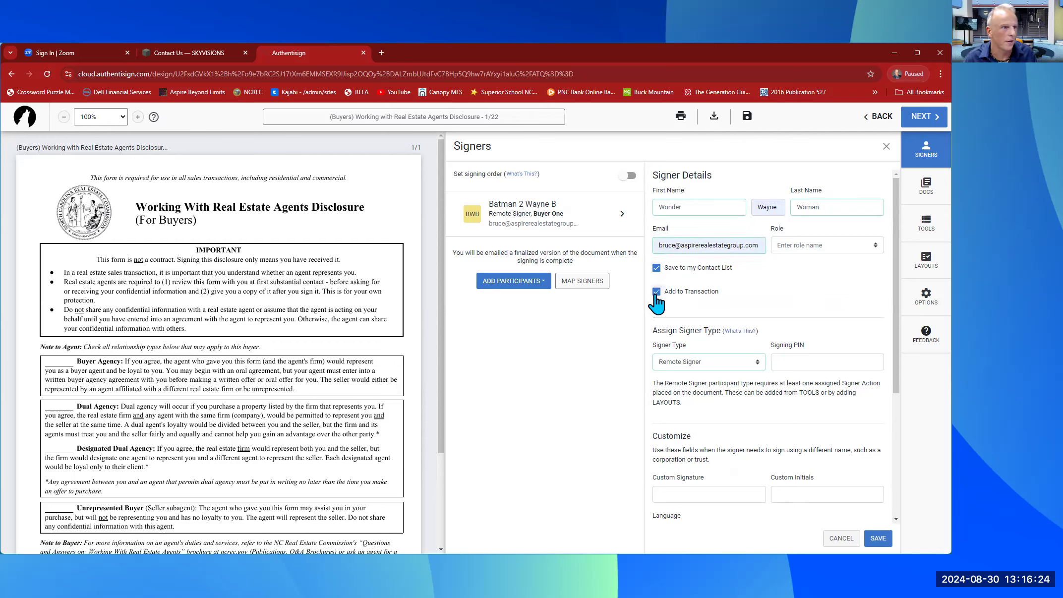
scroll(753, 471, "down", 3)
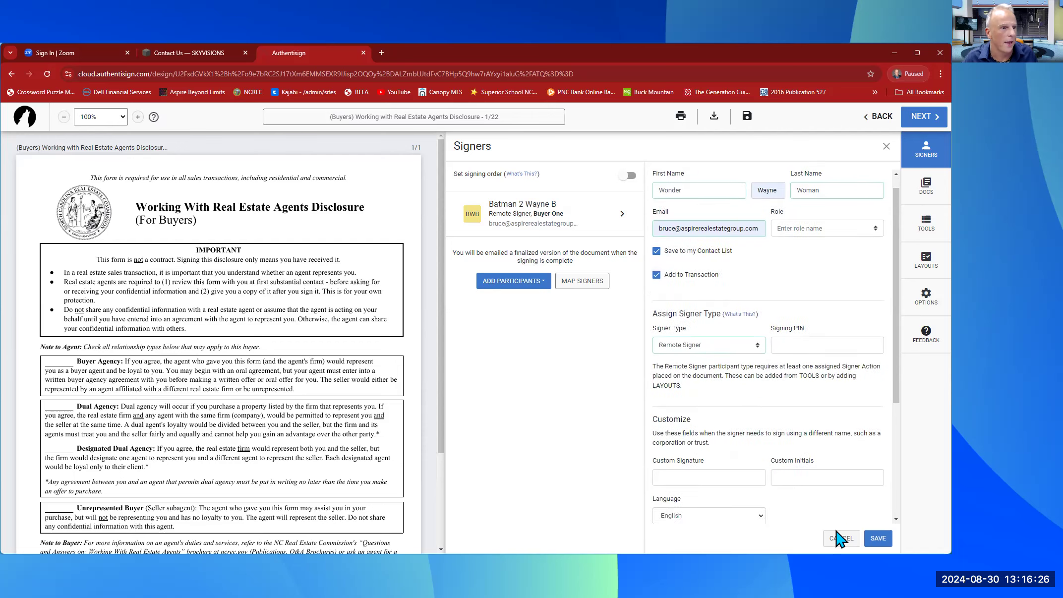
left_click(876, 540)
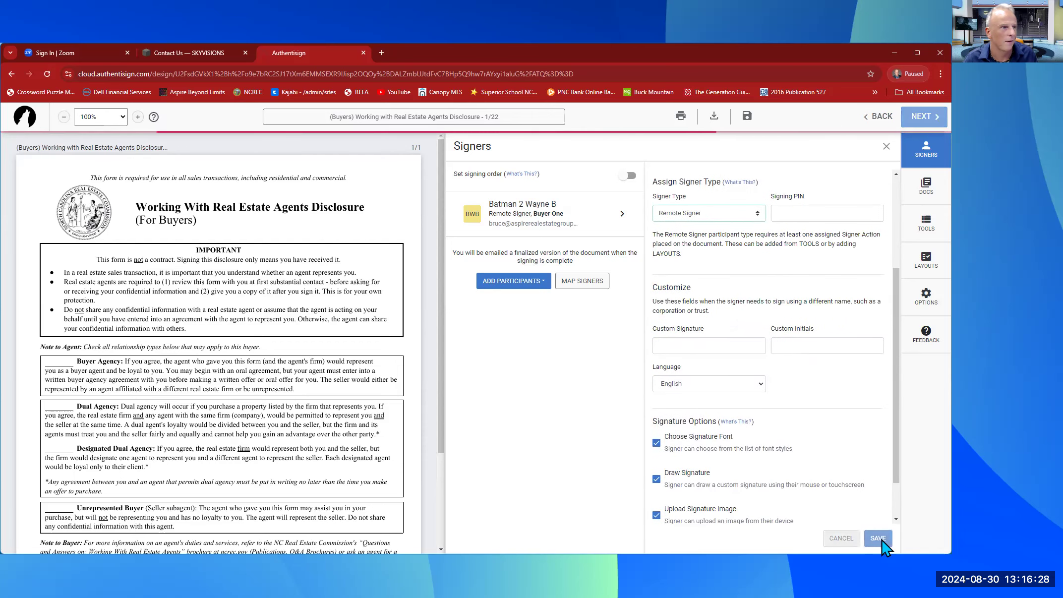
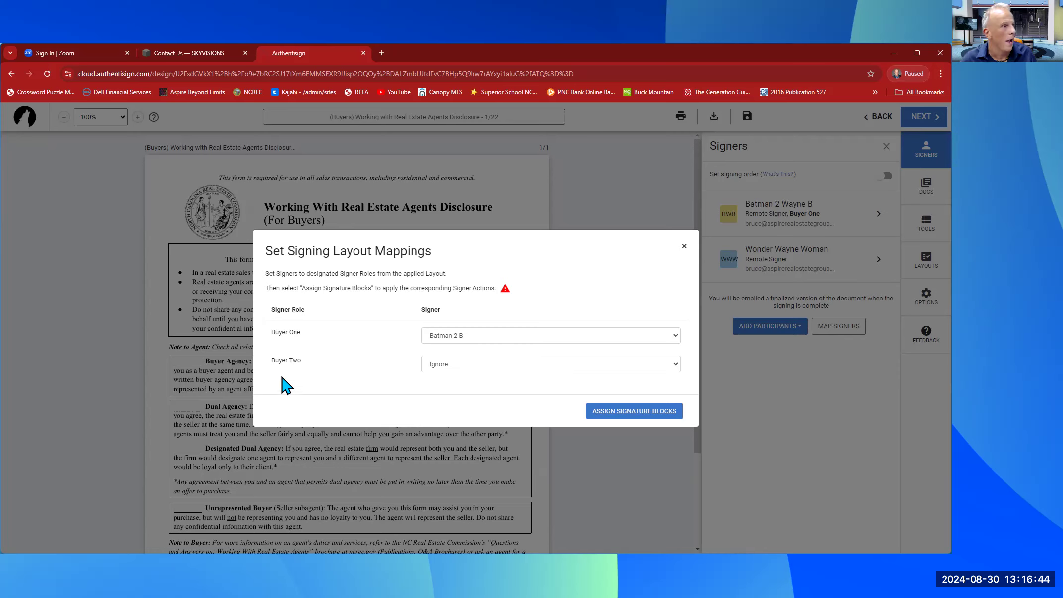
- Map the second buyer to the Buyer Two role and assign the signature blocks for both buyers
left_click(477, 365)
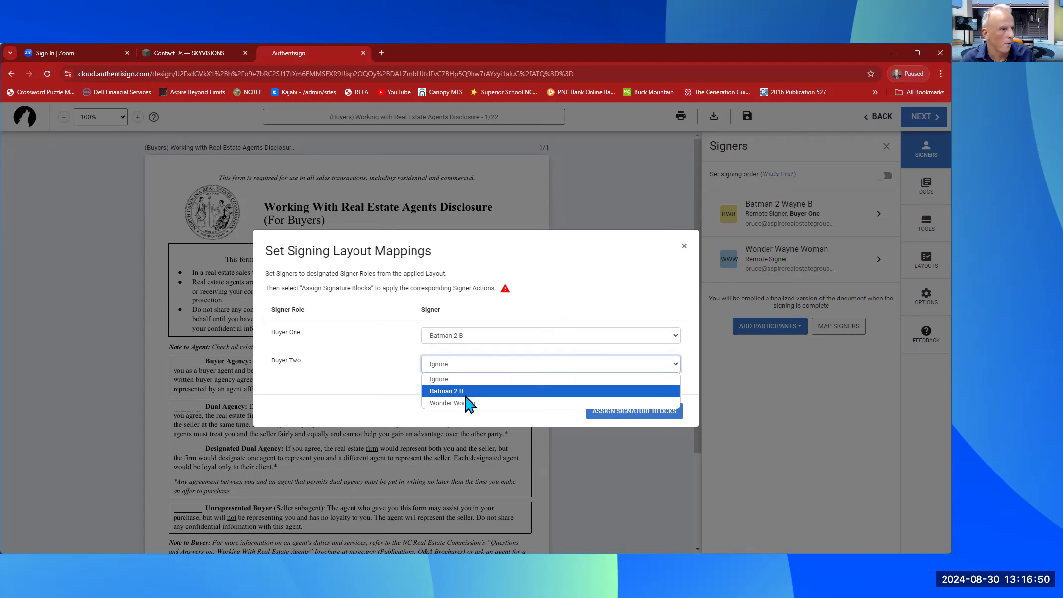
left_click(466, 404)
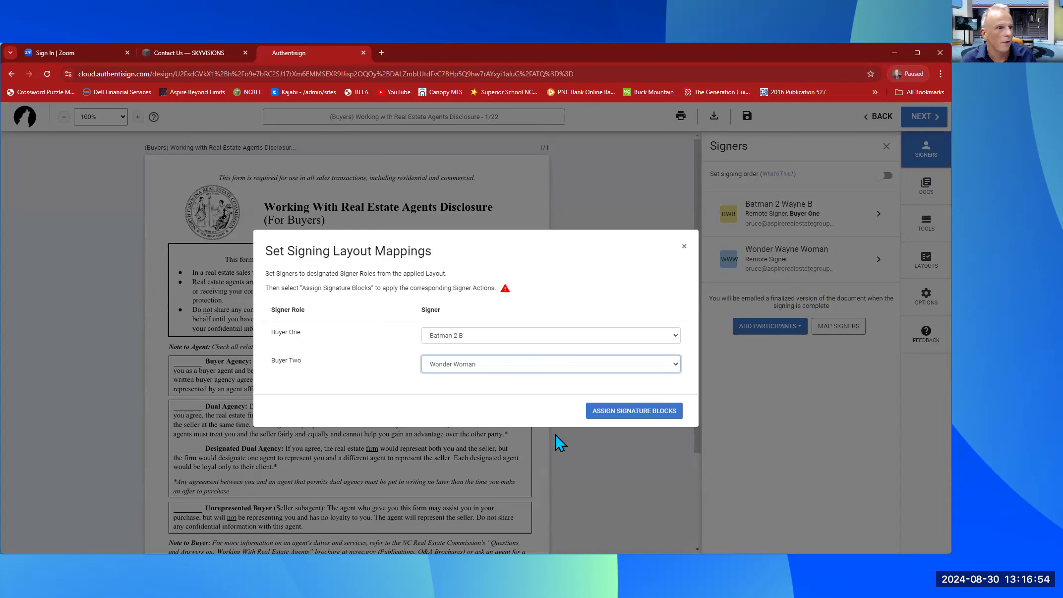
left_click(646, 421)
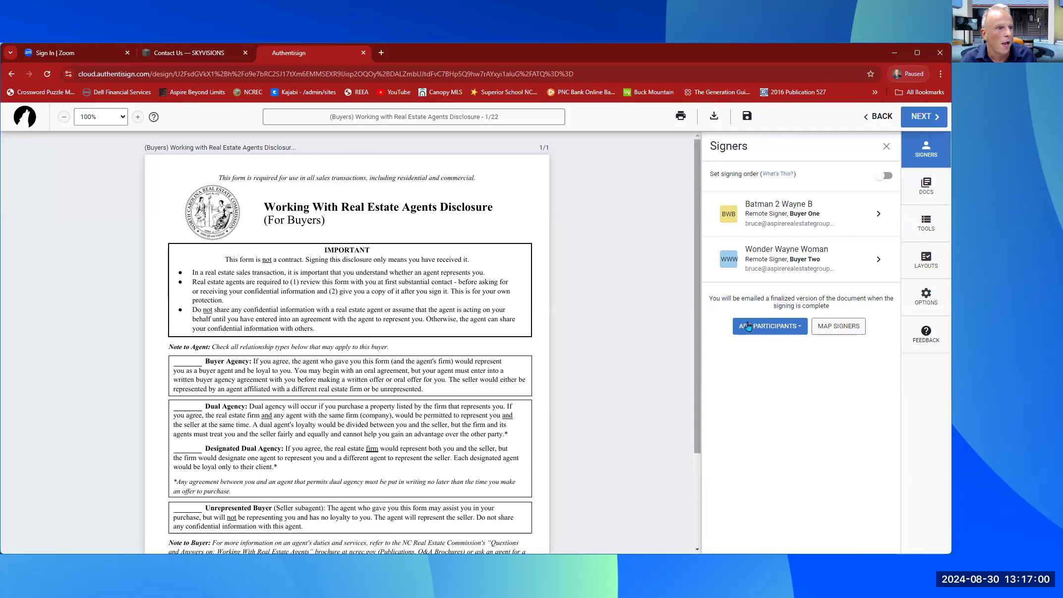
left_click(844, 331)
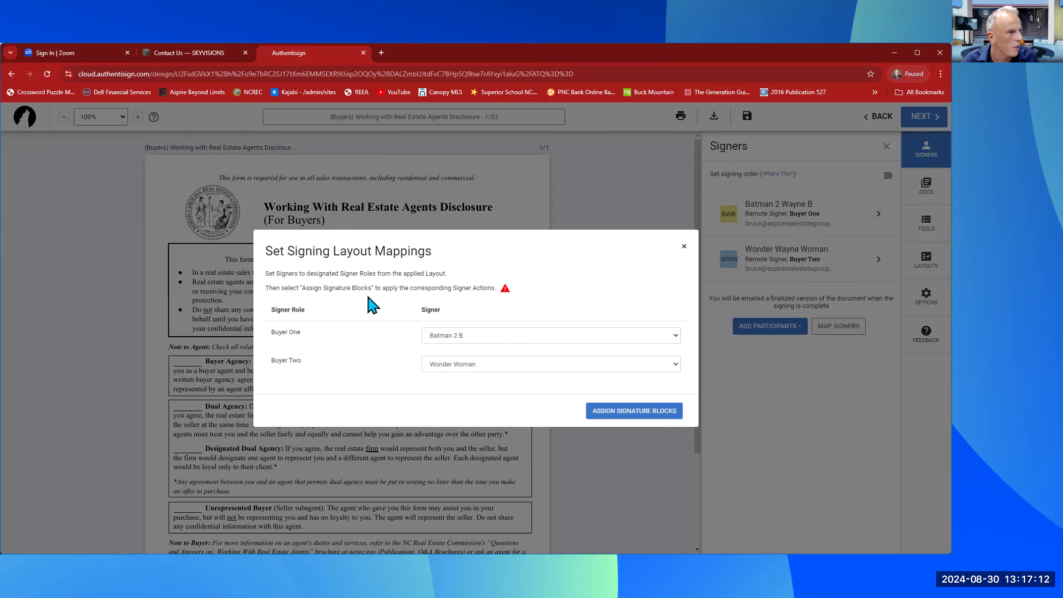
left_click(655, 414)
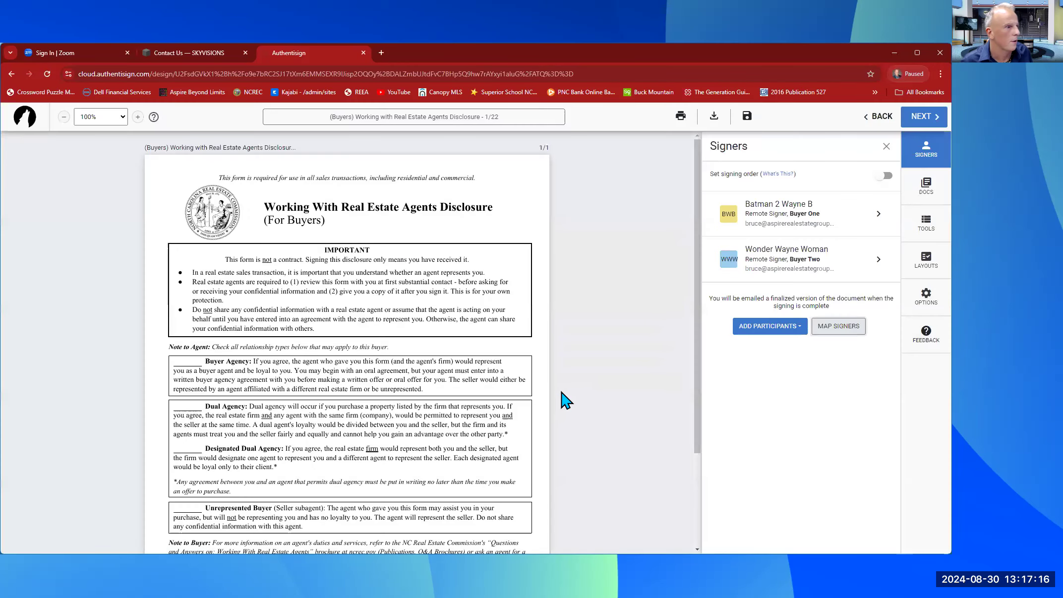
- Swap the two buyers' signature blocks at the end of the disclosure and enlarge the Buyer Two block on the first signature line
scroll(559, 400, "down", 2)
scroll(555, 394, "down", 1)
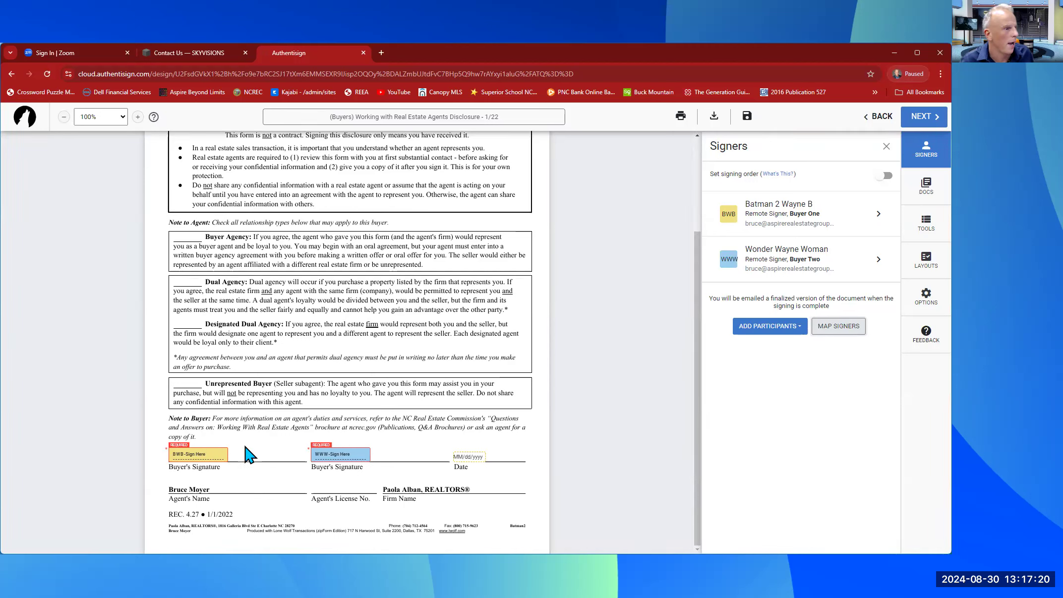
mouse_move(199, 455)
left_mouse_down()
mouse_move(380, 456)
mouse_move(198, 453)
mouse_move(270, 437)
left_mouse_up()
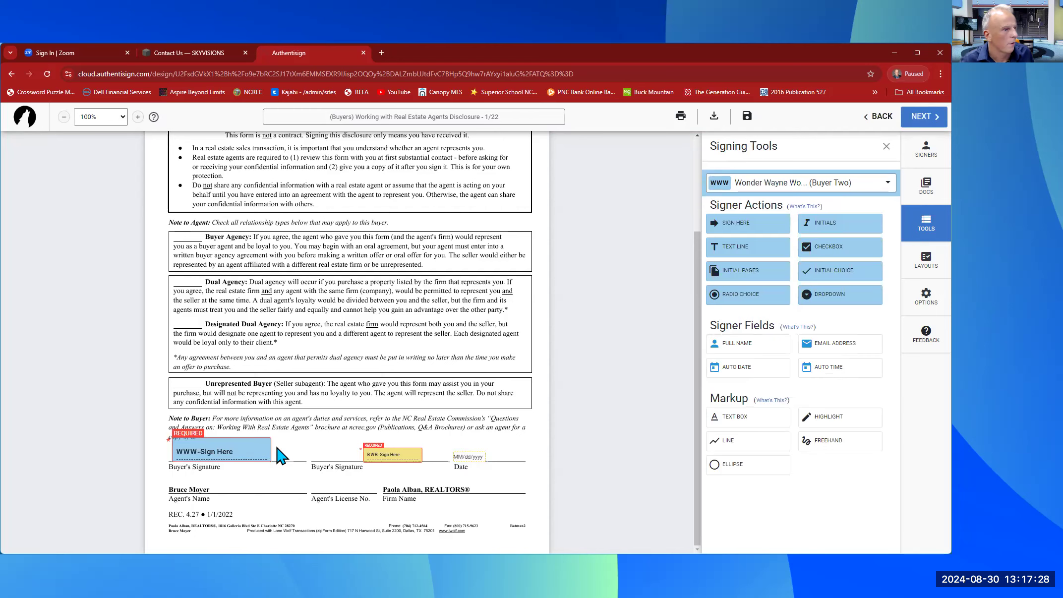
- Enlarge the Buyer One signature block on the second Buyer's Signature line, then delete that block
left_click(371, 450)
mouse_move(422, 448)
left_mouse_down()
mouse_move(462, 439)
mouse_move(383, 444)
left_mouse_up()
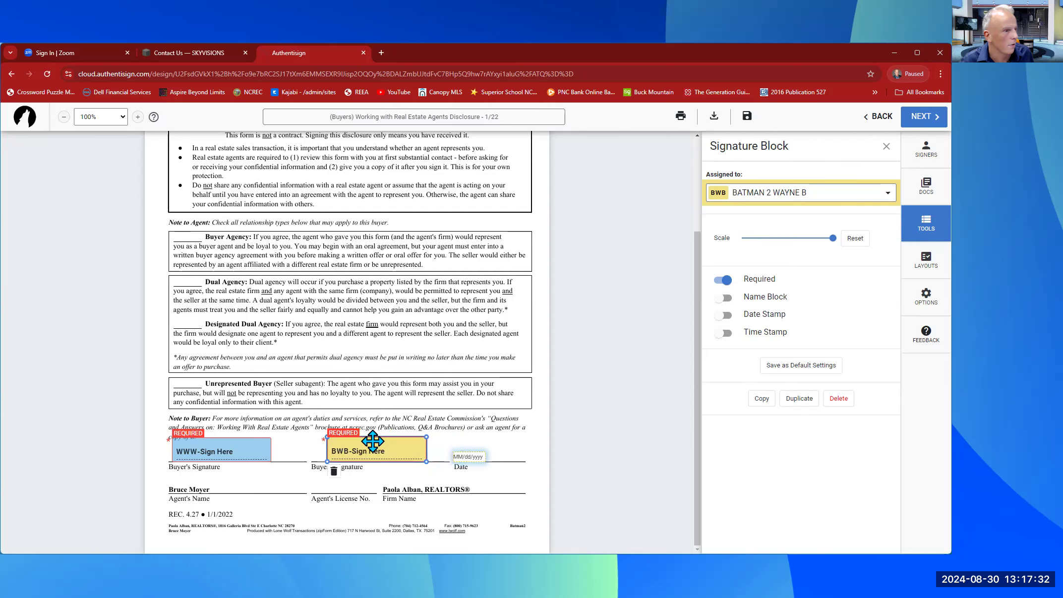
key("Delete")
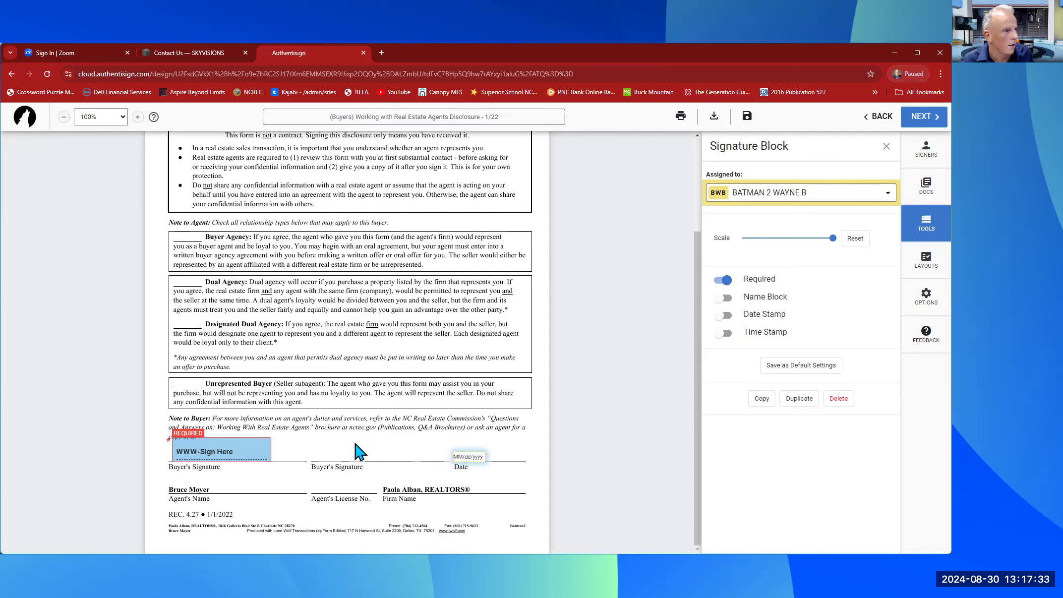
- Place a Buyer Two signature block on the second Buyer's Signature line, make it required, and enlarge it
left_click(399, 452)
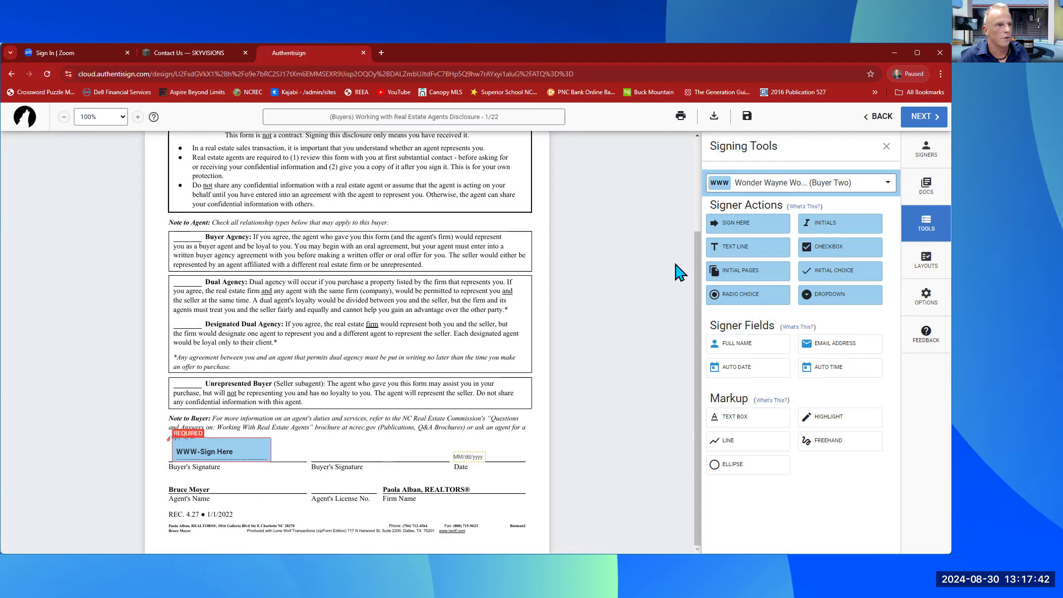
left_click(748, 228)
left_click_drag(346, 350, 344, 454)
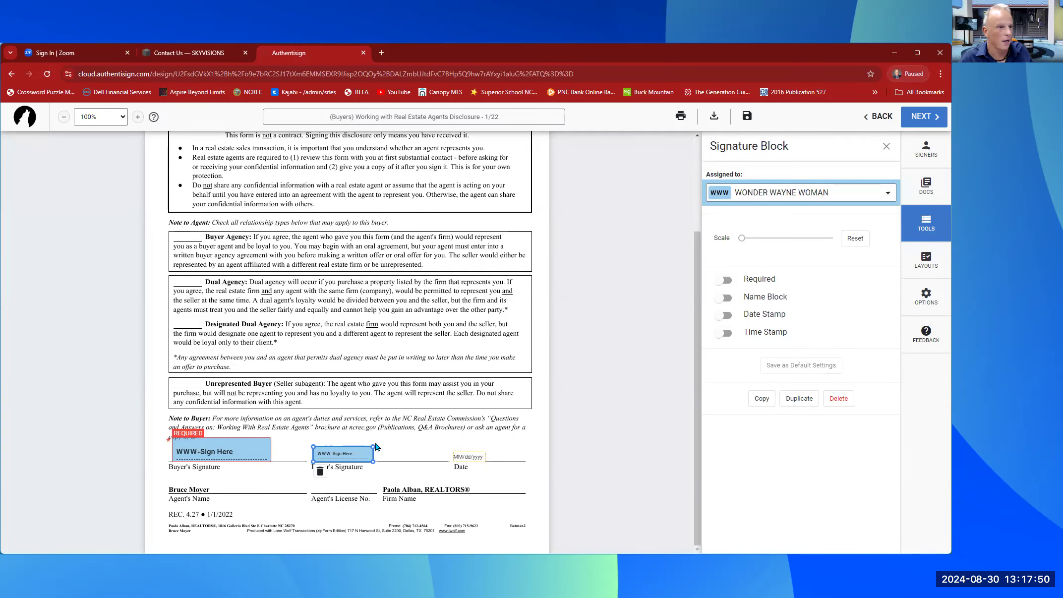
left_click(721, 282)
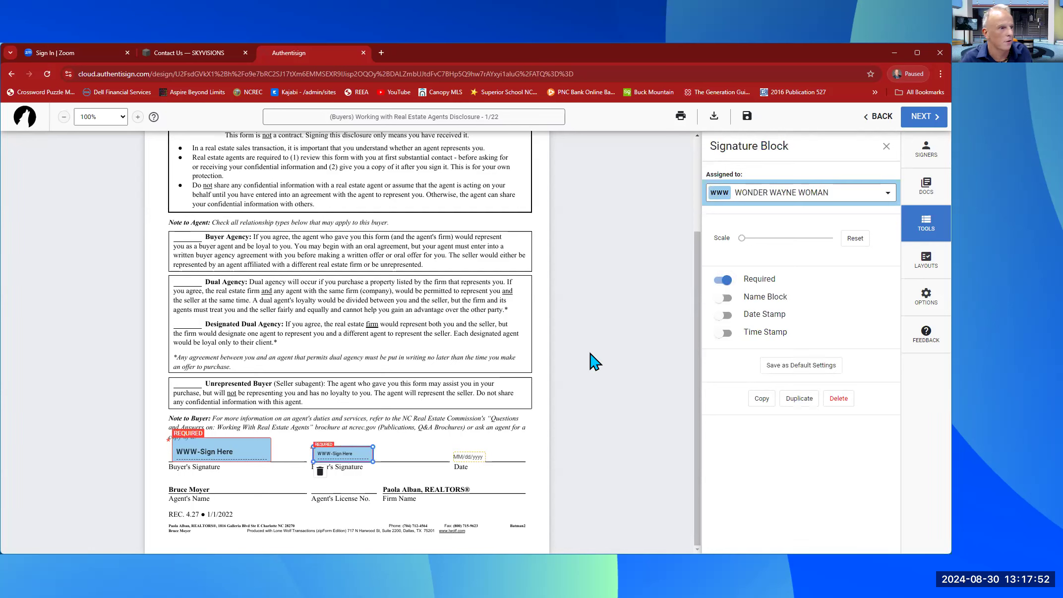
left_click_drag(374, 445, 410, 438)
left_click(429, 446)
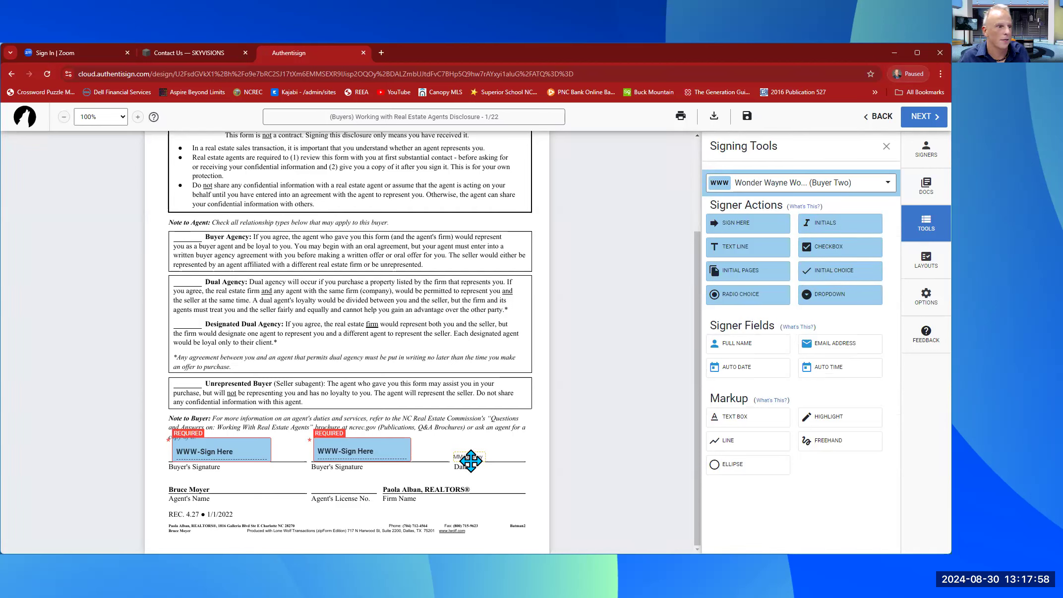
- Place a Buyer Two text line over the Agent's License No. line
left_click(737, 247)
left_click_drag(366, 354, 357, 488)
left_click(355, 488)
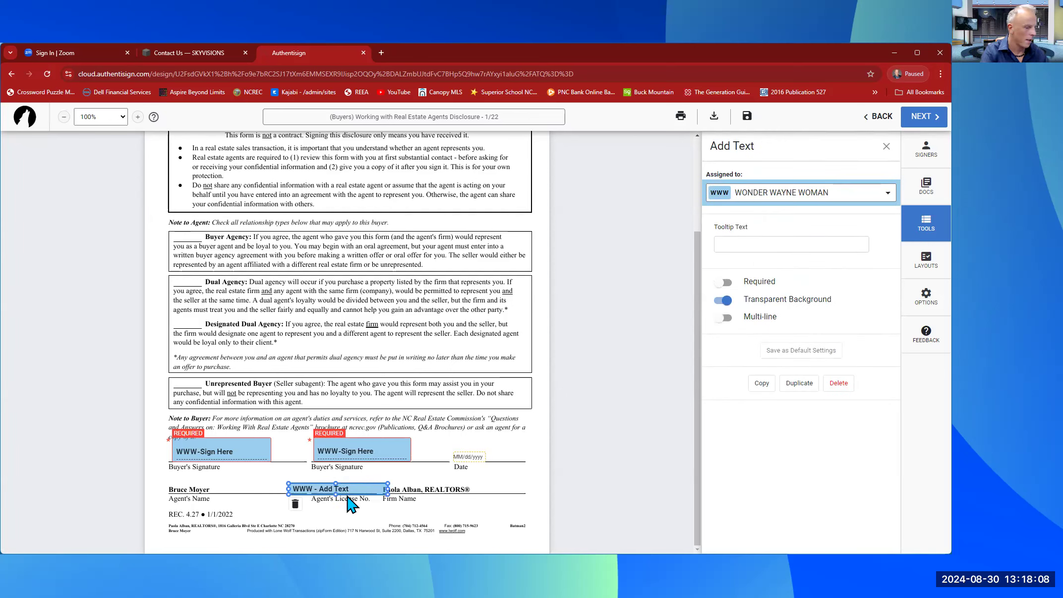
left_click(342, 513)
left_click(358, 489)
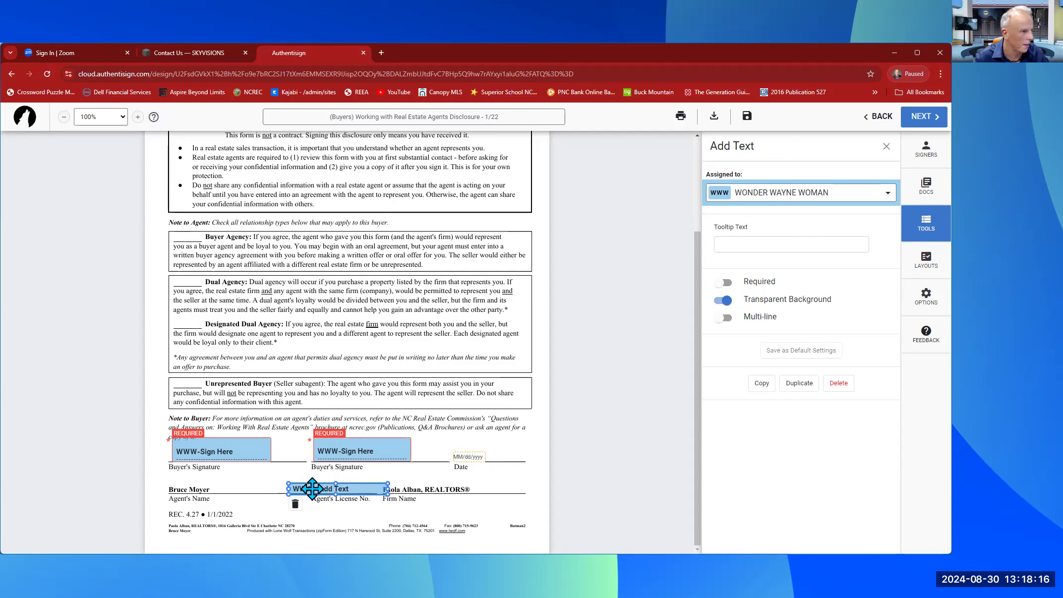
- Widen the text line over the Agent's License No. line into the Firm Name area, then delete it
left_click(406, 488)
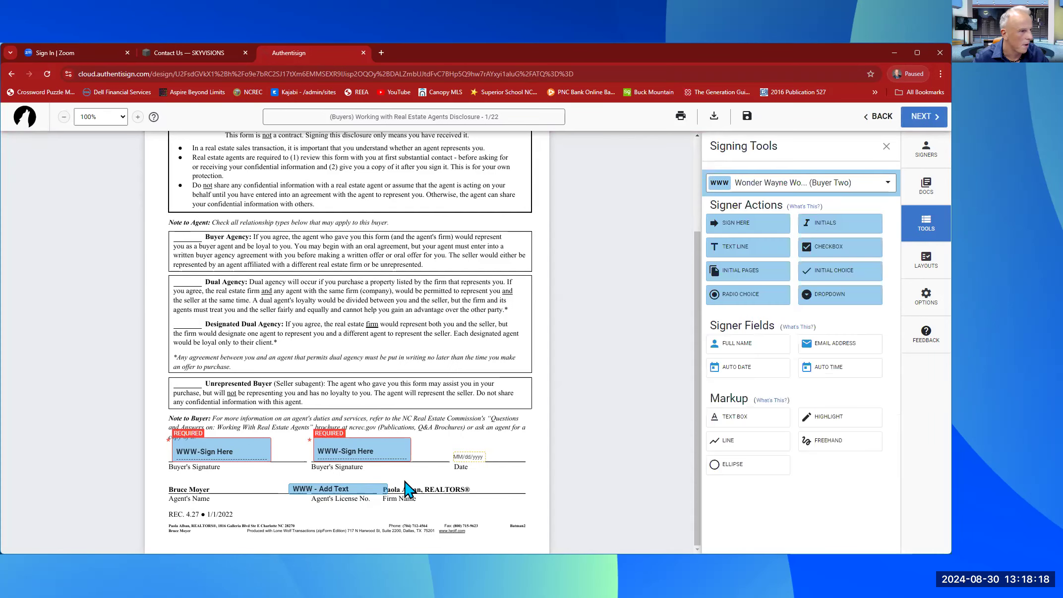
left_click(367, 488)
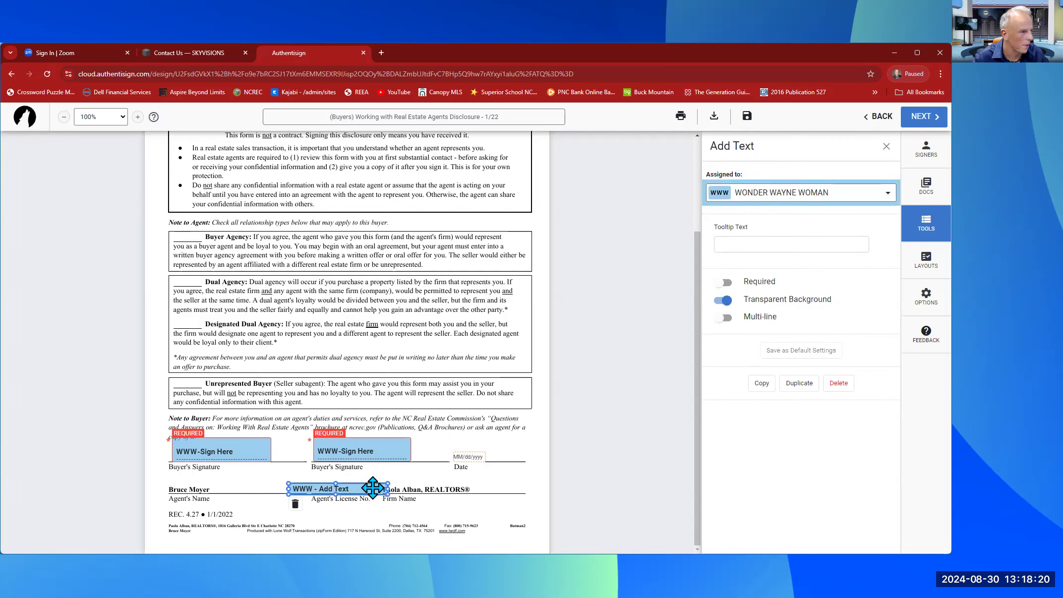
left_click_drag(388, 487, 425, 488)
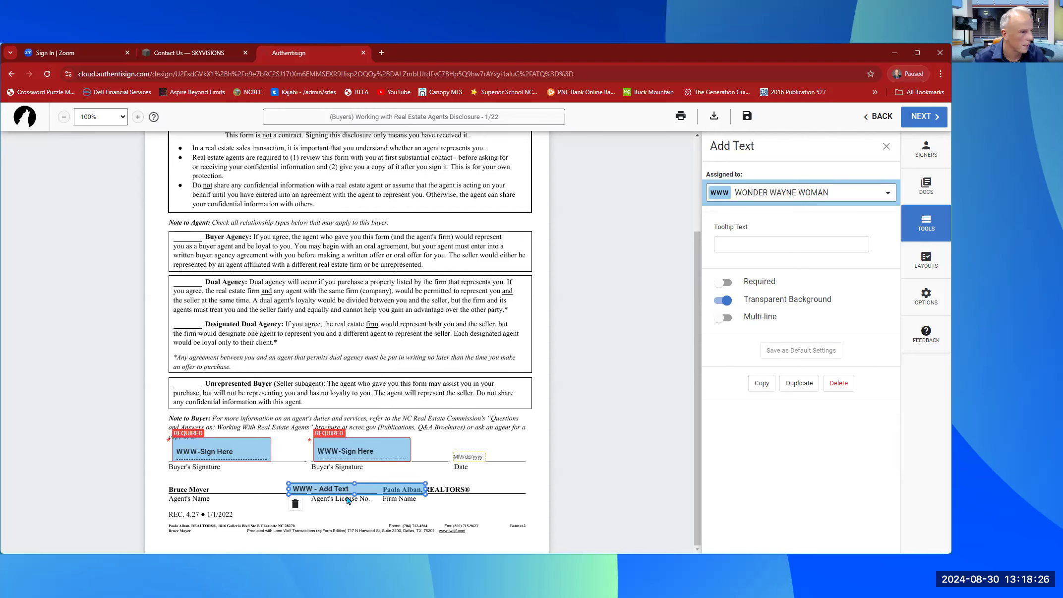
left_click(438, 477)
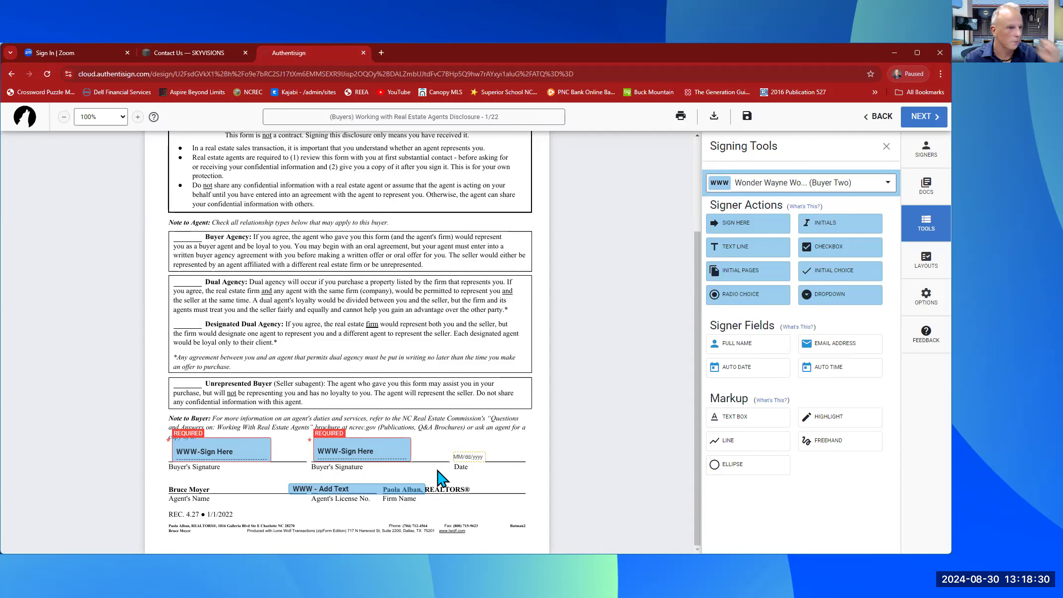
left_click(357, 488)
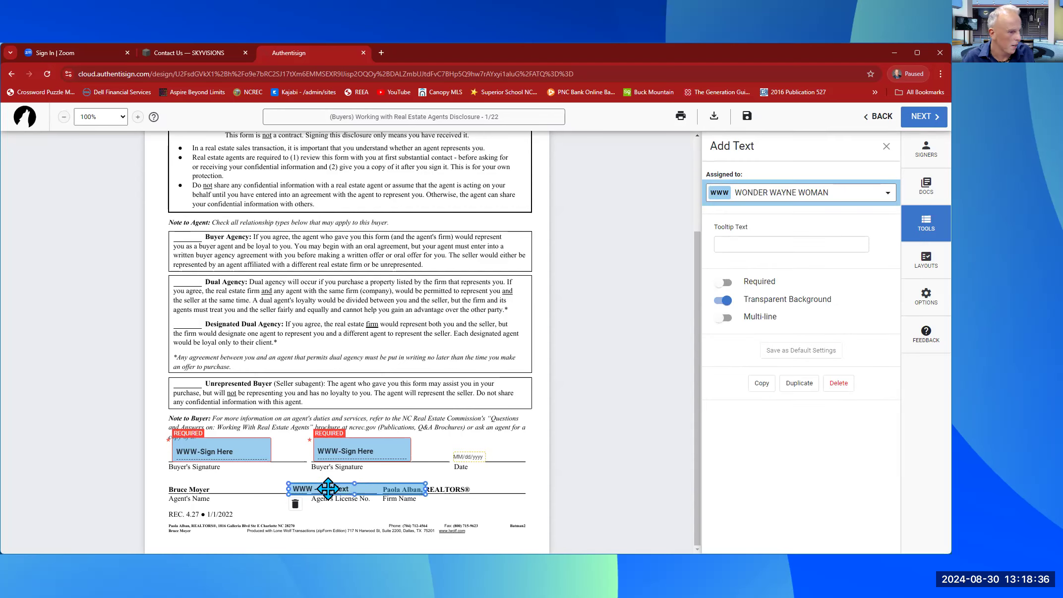
left_click(295, 504)
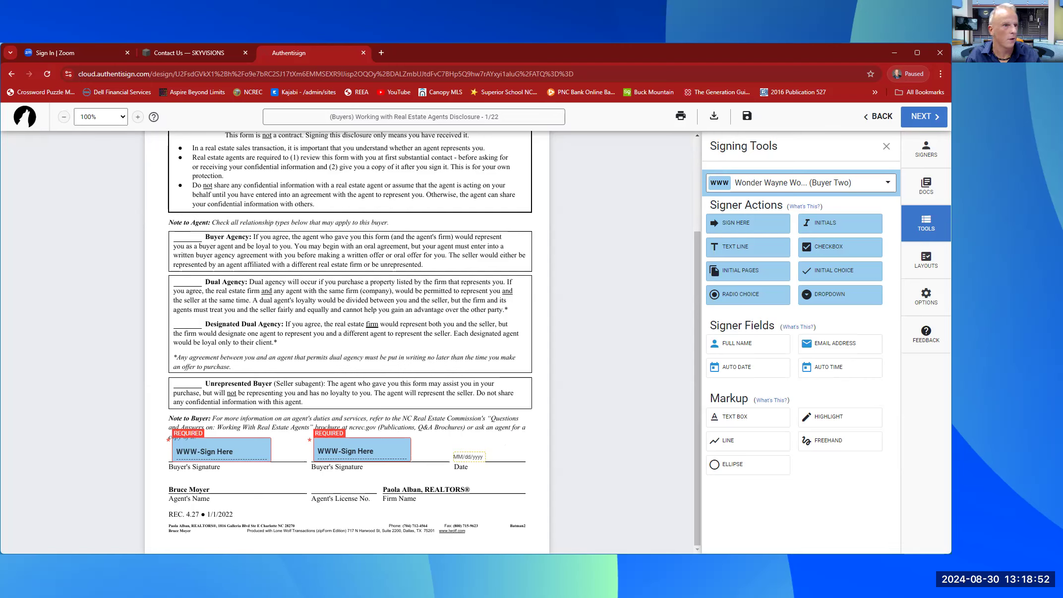
- Finalize the signing setup with a reminder every 1 day at 9 AM and send the invitation
left_click(922, 119)
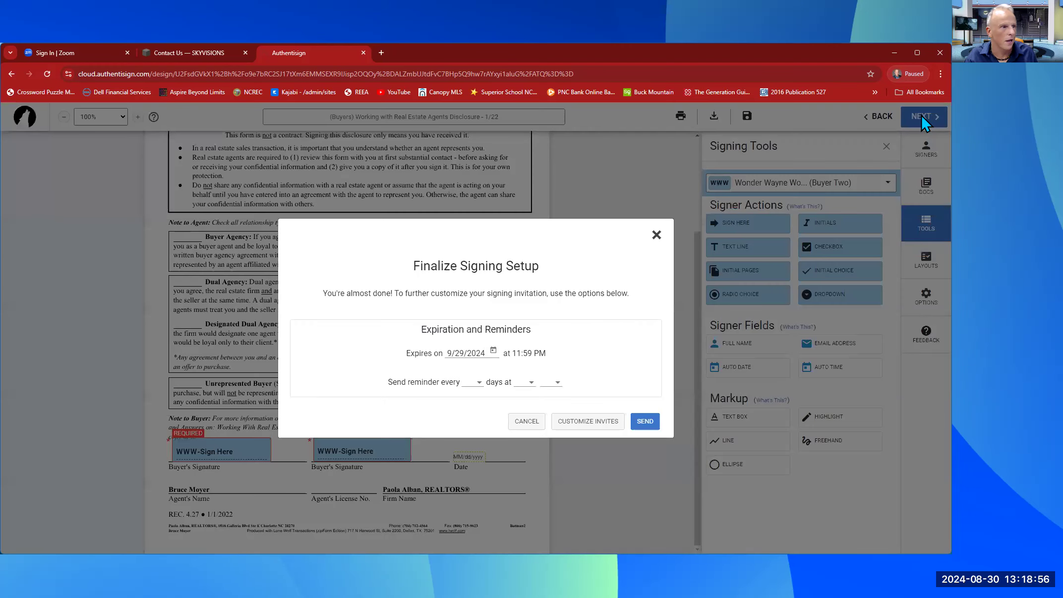
left_click(477, 382)
left_click(464, 406)
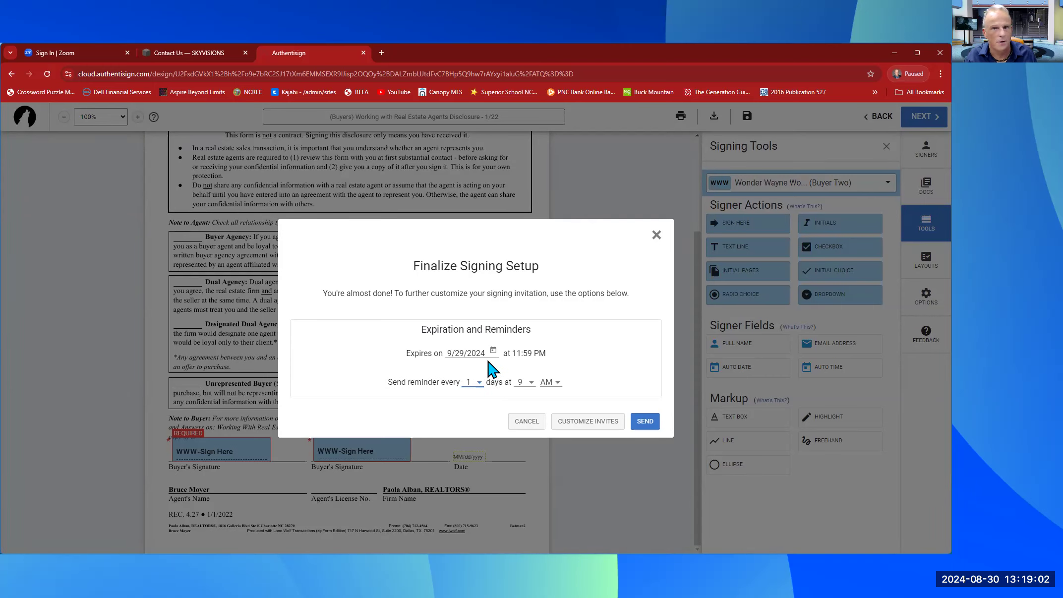
left_click(645, 421)
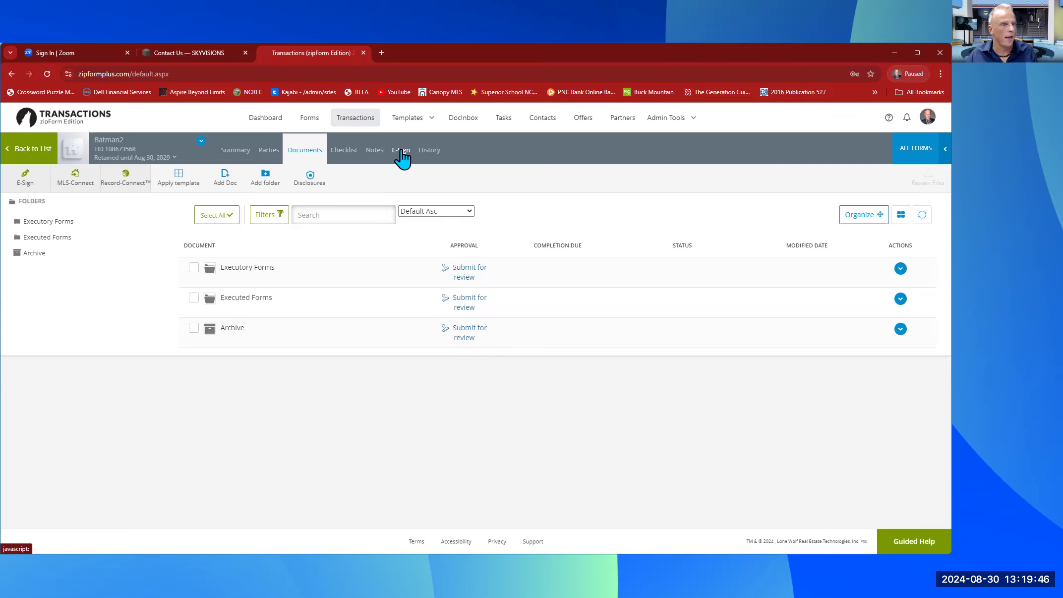
- Look in the Executed Forms folder, then select the (Buyers) Working with Real Estate Agents Disclosure in Executory Forms
left_click(239, 303)
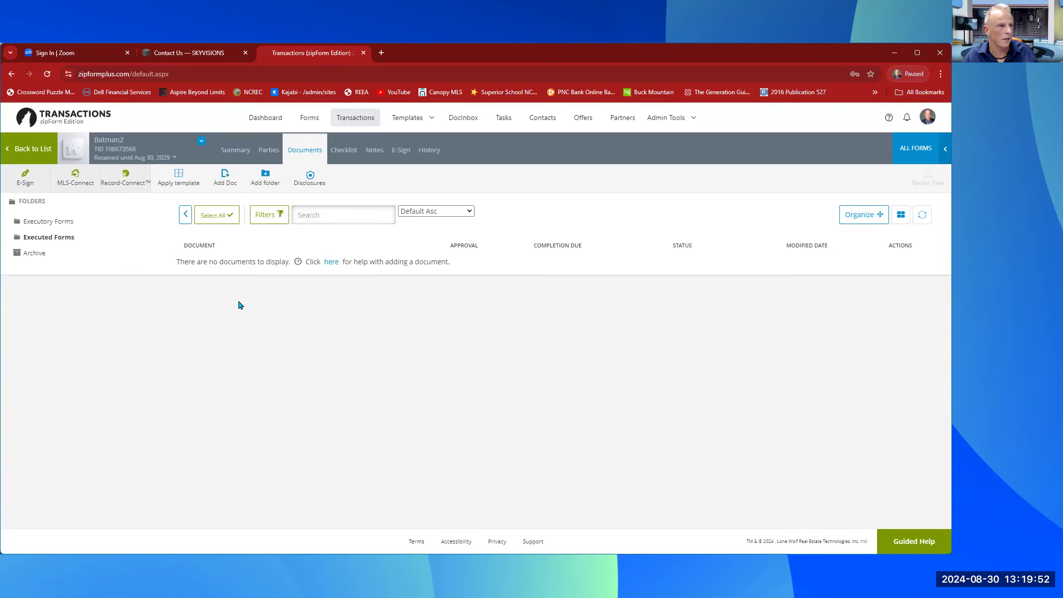
left_click(50, 221)
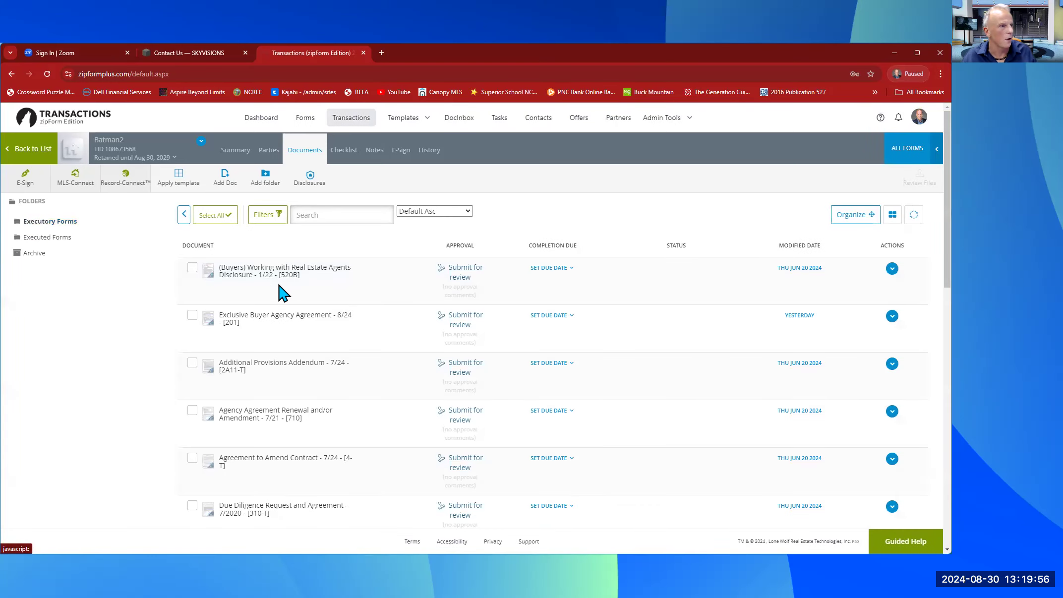
left_click(193, 270)
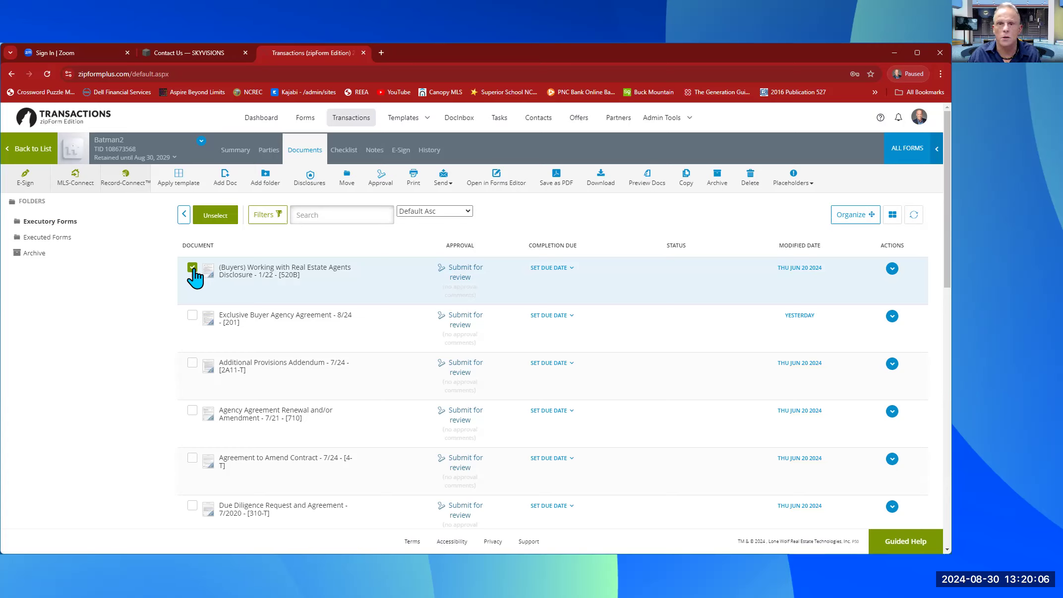
- Submit the selected buyers' disclosure for review with the Needs Review stamp and the Do not apply stage option
left_click(466, 275)
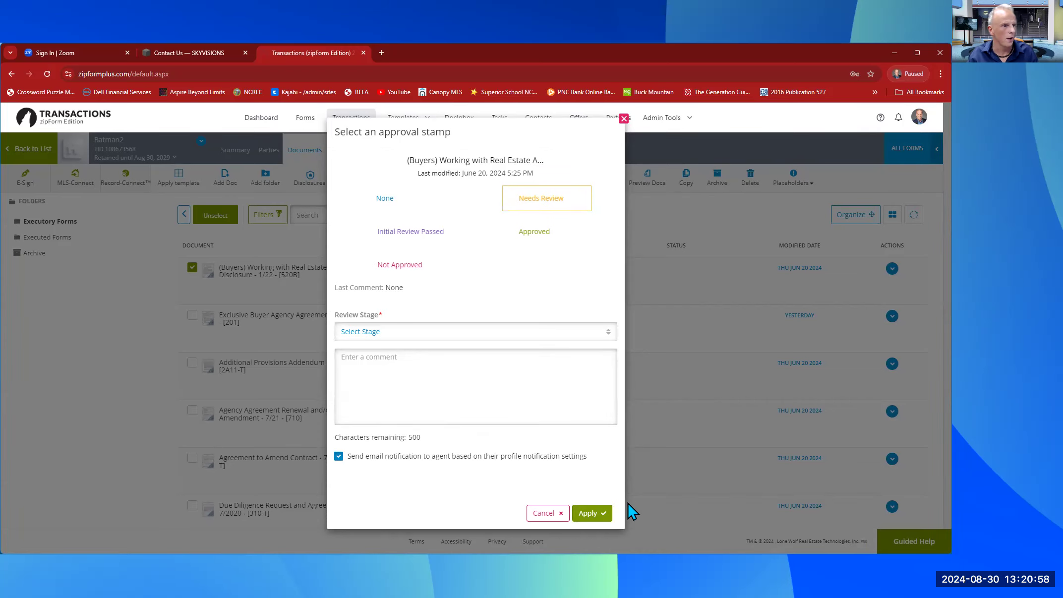
left_click(589, 515)
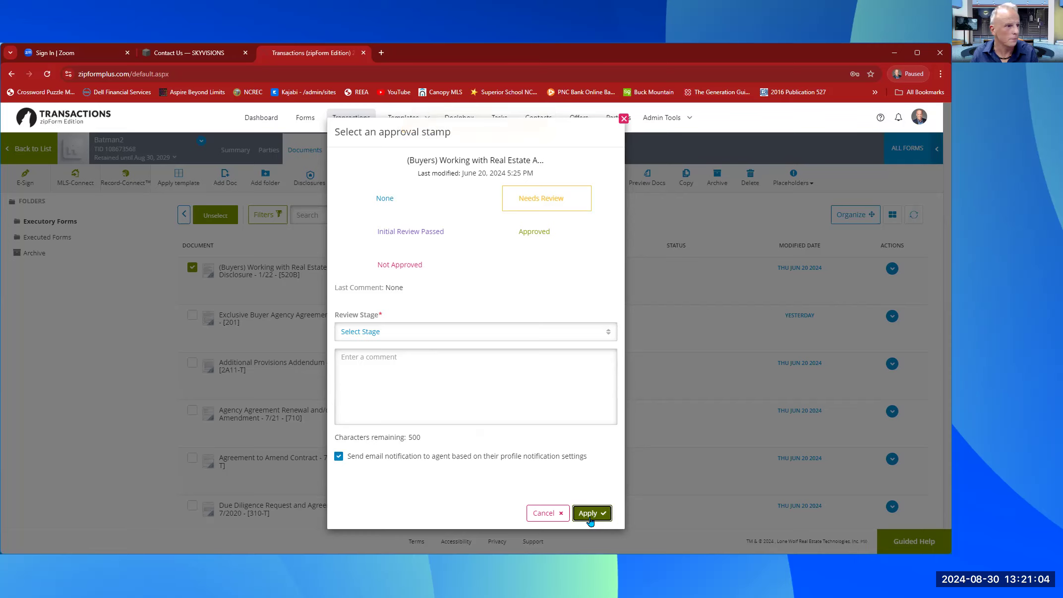
left_click(395, 332)
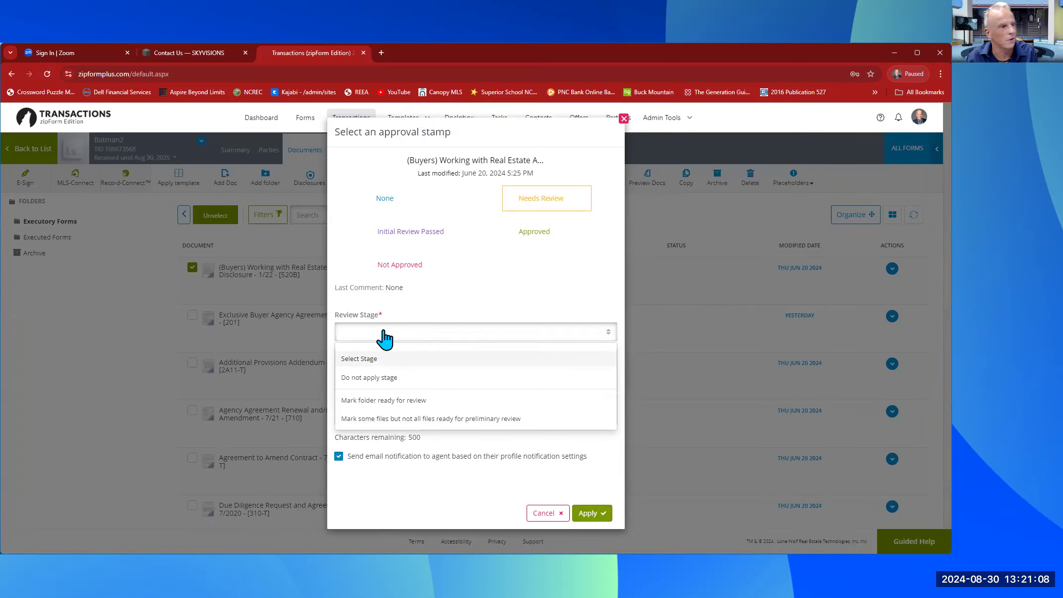
left_click(396, 378)
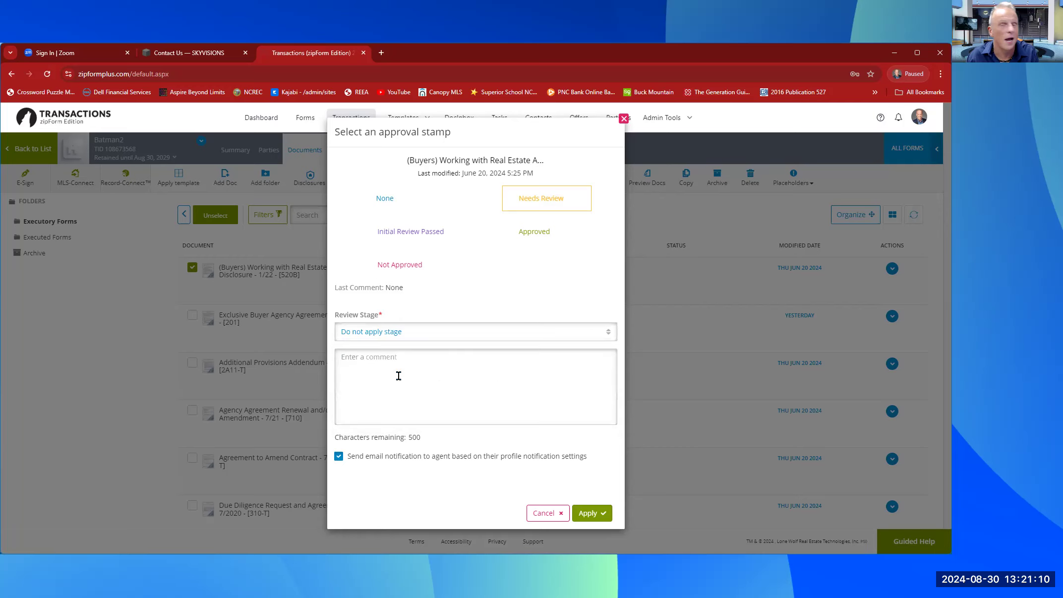
left_click(601, 514)
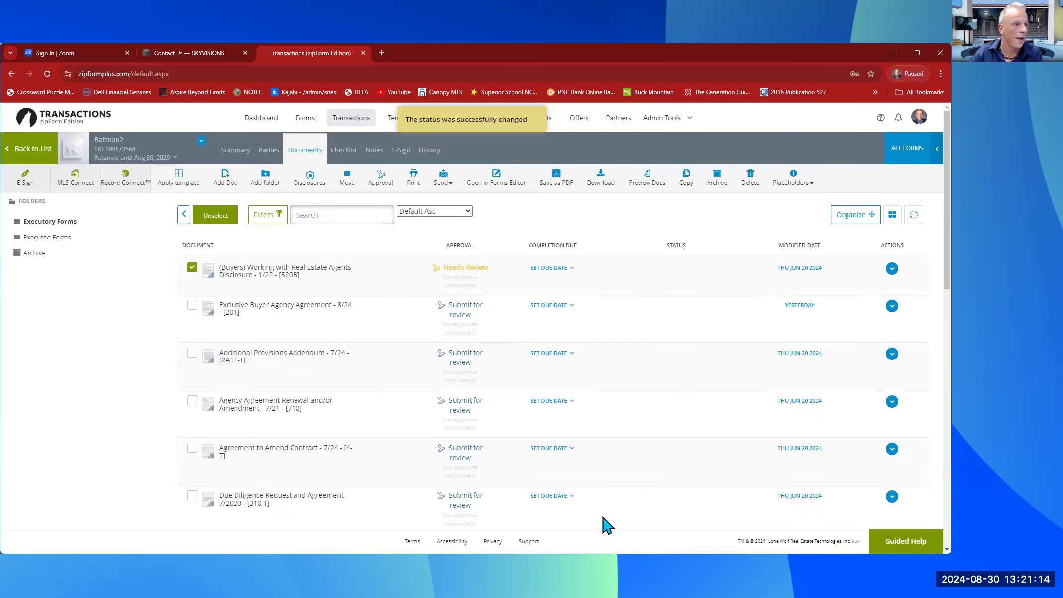